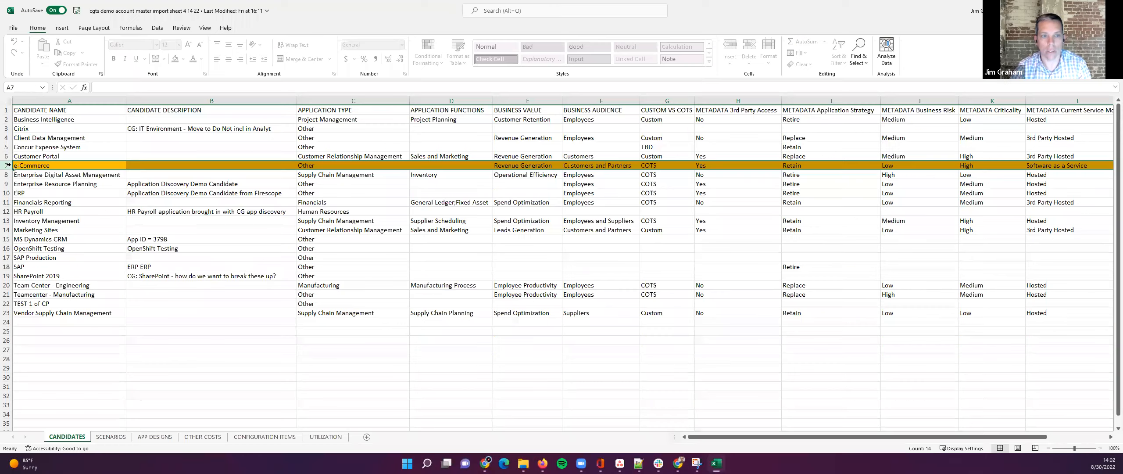
# Review the highlighted e-Commerce rows on the SCENARIOS, APP DESIGNS and OTHER COSTS sheets, including the node types of the app designs.
pyautogui.click(110, 436)
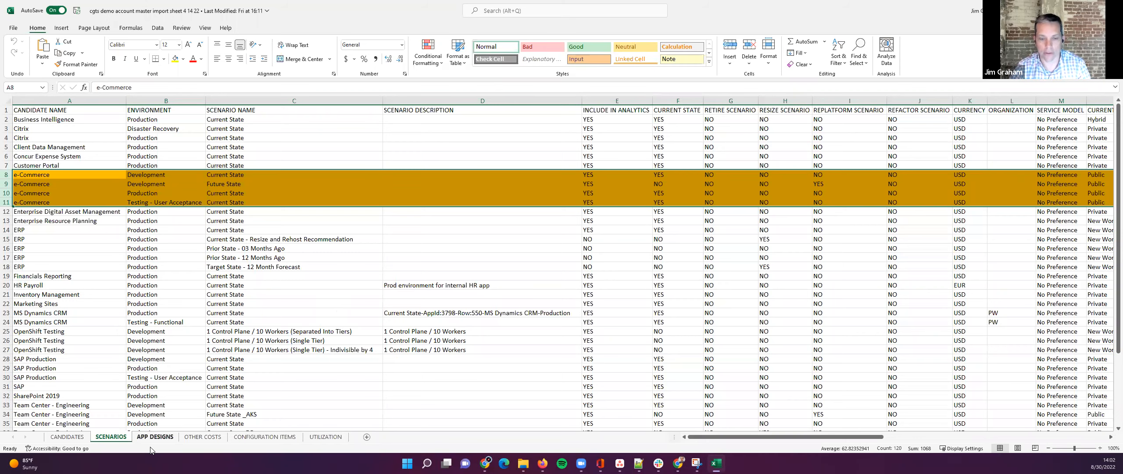
pyautogui.click(155, 437)
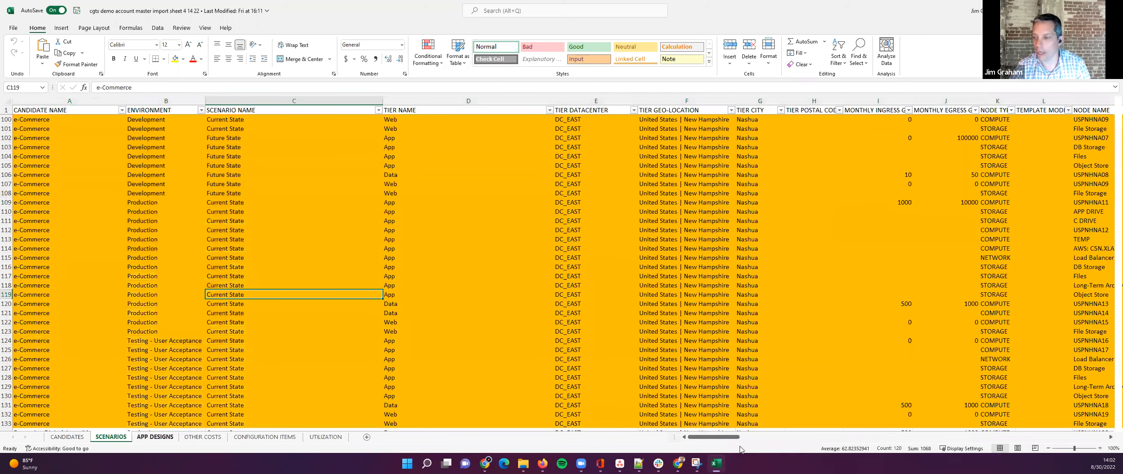
pyautogui.moveTo(727, 436); pyautogui.dragTo(754, 433)
pyautogui.moveTo(275, 120); pyautogui.dragTo(278, 368)
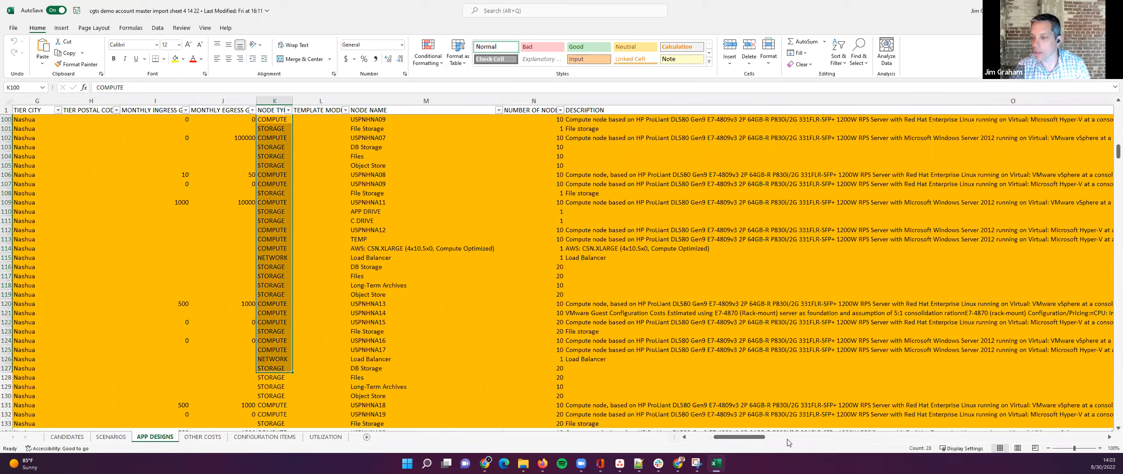
pyautogui.click(202, 437)
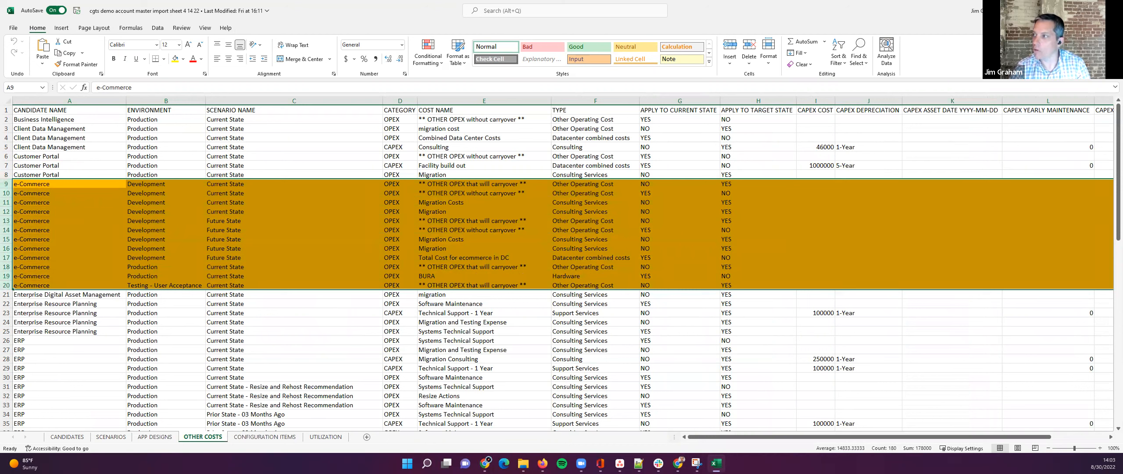
# Switch to The Incredible Bulk import page in the browser and check which account is logged in.
pyautogui.hotkey('alt', 'Tab')
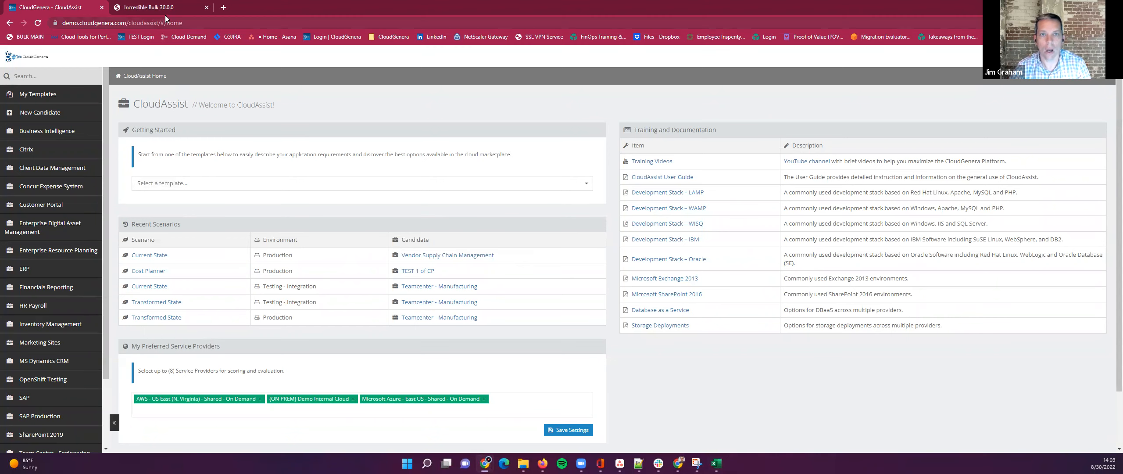
pyautogui.hotkey('ctrl', 'Tab')
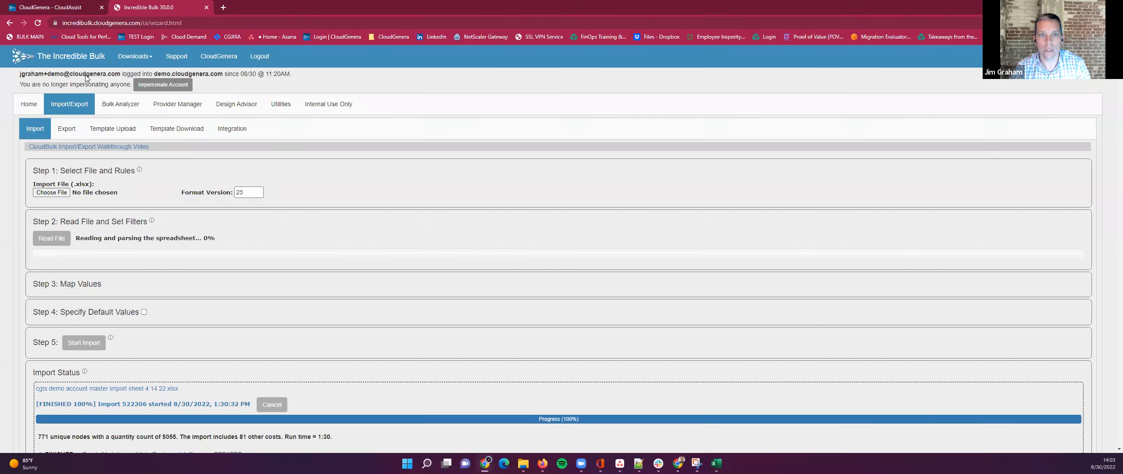
pyautogui.moveTo(21, 77); pyautogui.dragTo(65, 75)
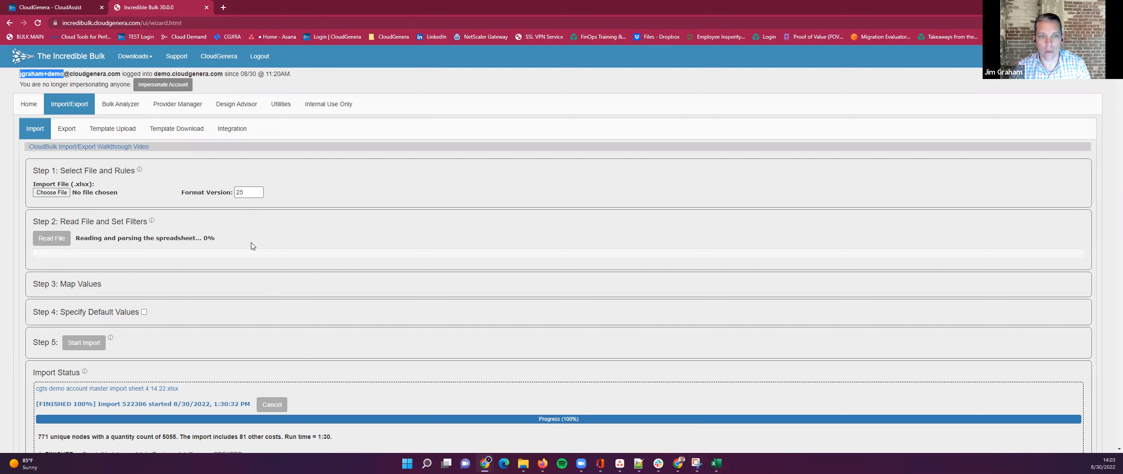
# Close the master import workbook in Excel and choose "cgts demo account master import sheet 4 14 22" as the import file.
pyautogui.hotkey('alt', 'Tab')
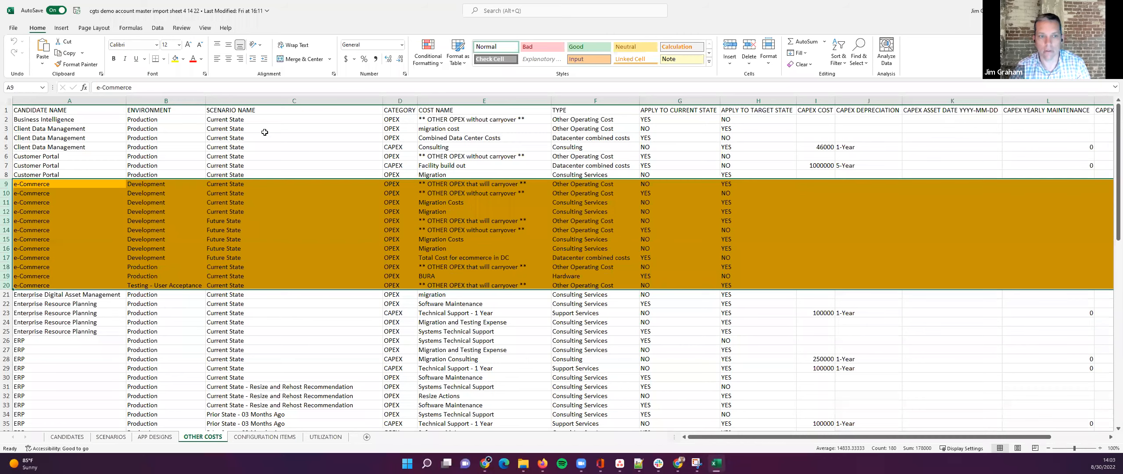
pyautogui.hotkey('alt', 'F4')
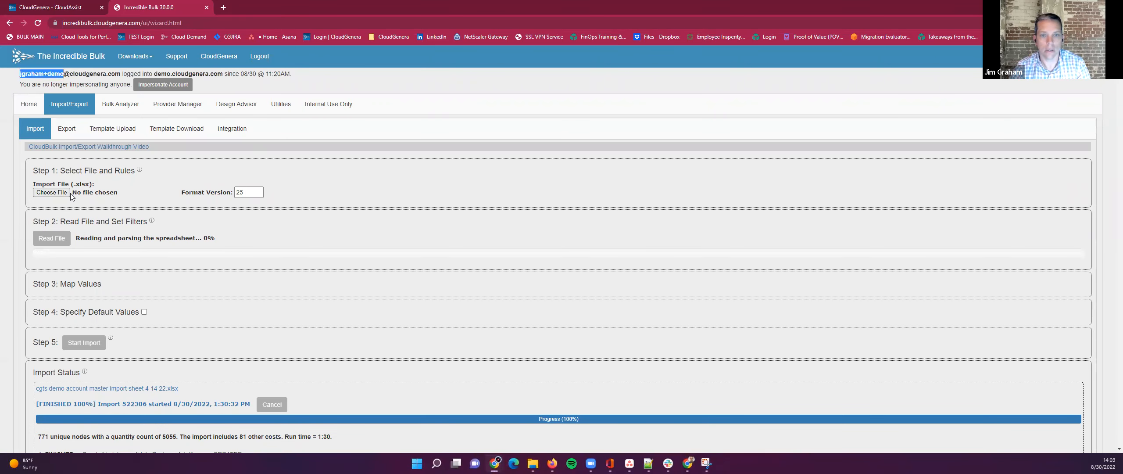
pyautogui.click(68, 193)
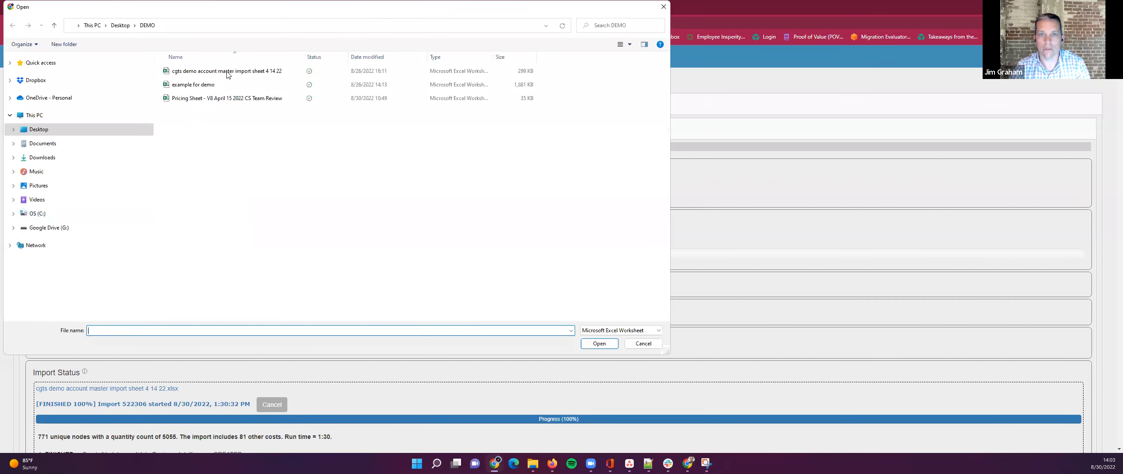
pyautogui.click(227, 73)
pyautogui.click(585, 343)
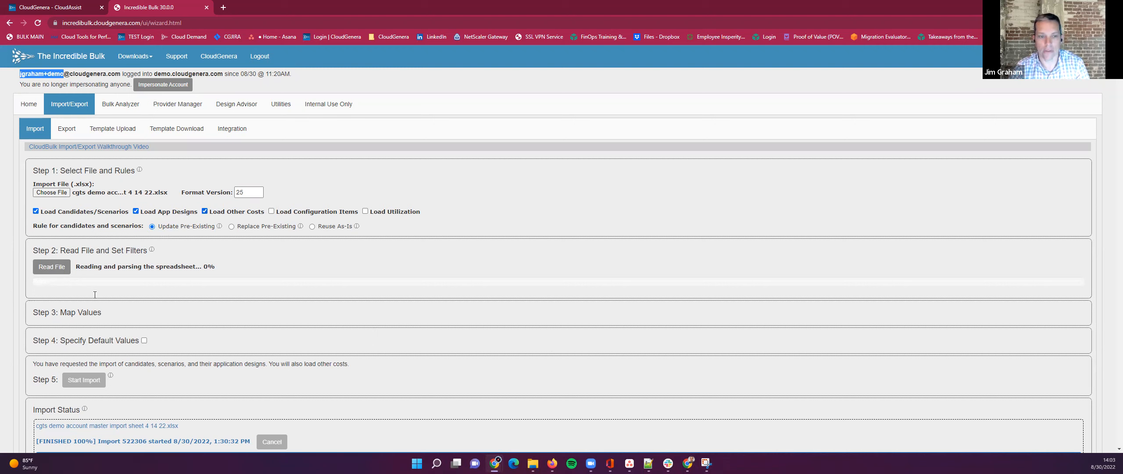
# Read and parse the chosen spreadsheet without filters and start the import.
pyautogui.click(60, 268)
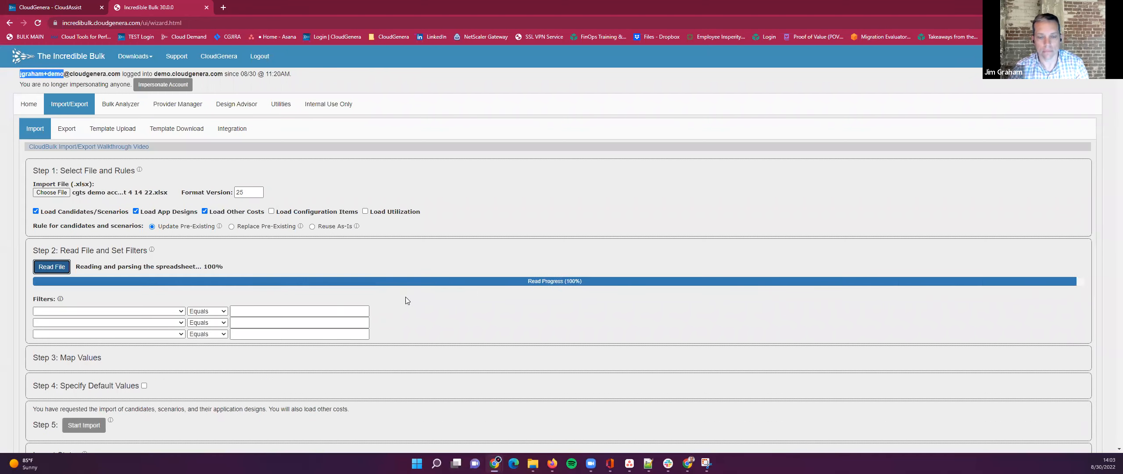
pyautogui.scroll(-3, 462, 289)
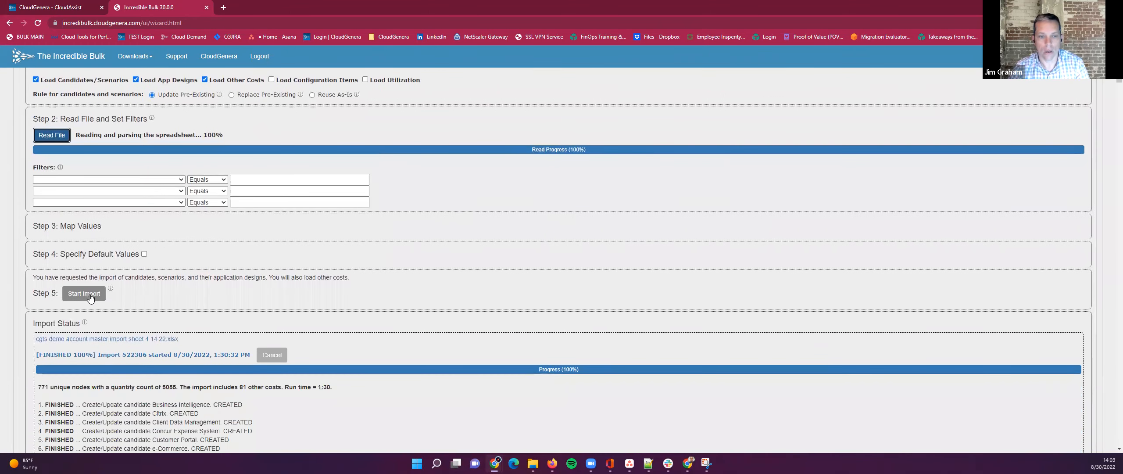
pyautogui.click(88, 295)
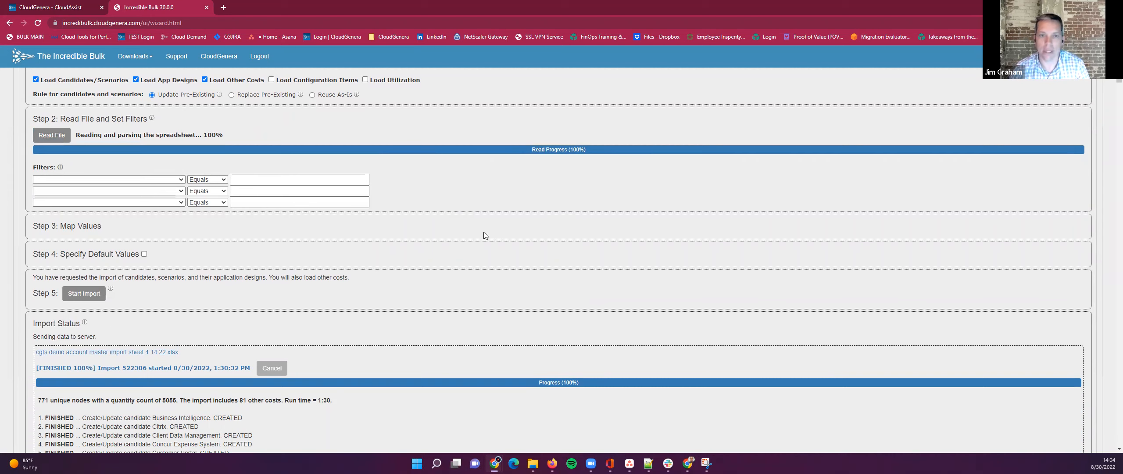
# Read the explanation of the Reuse As-Is rule and examine the running import's status list of candidates.
pyautogui.scroll(1, 188, 145)
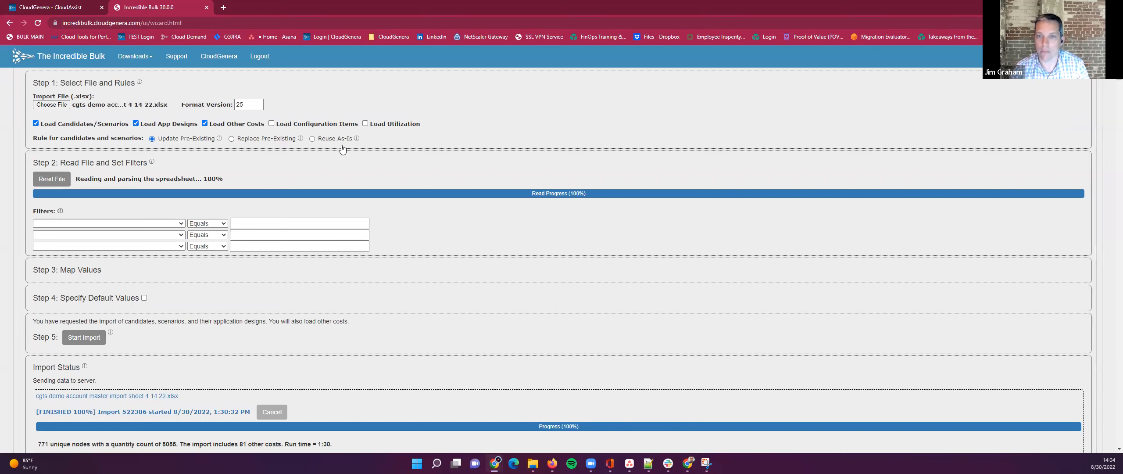
pyautogui.moveTo(357, 141)
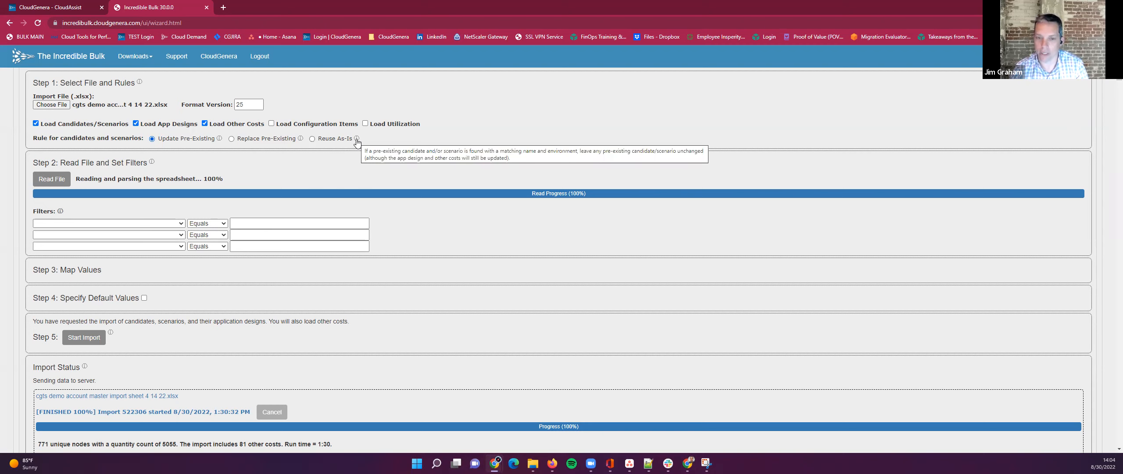
pyautogui.scroll(-2, 433, 244)
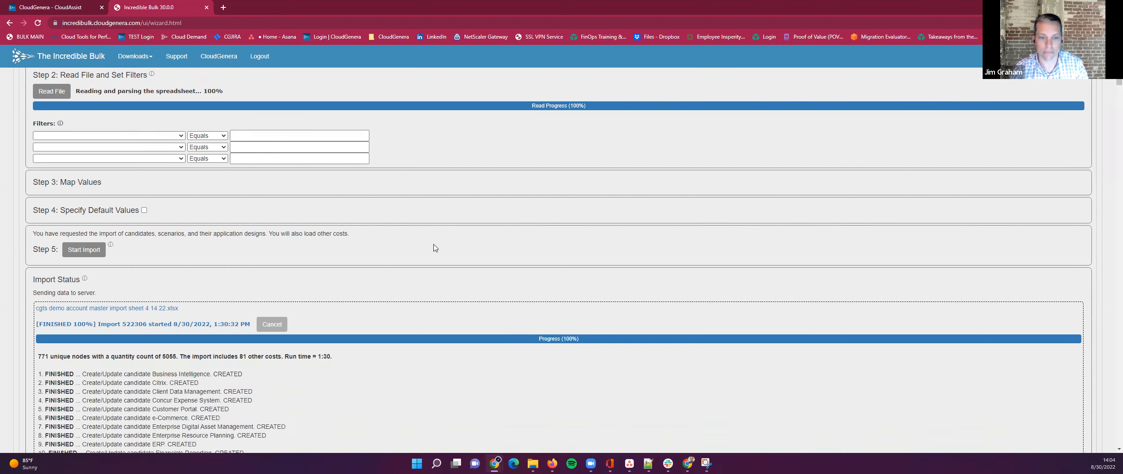
pyautogui.scroll(-3, 433, 248)
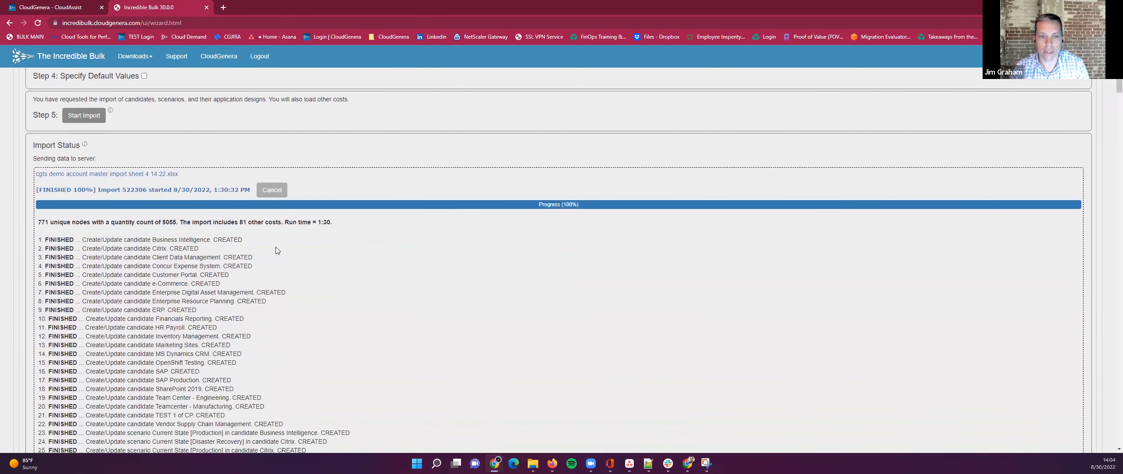
pyautogui.scroll(-1, 275, 250)
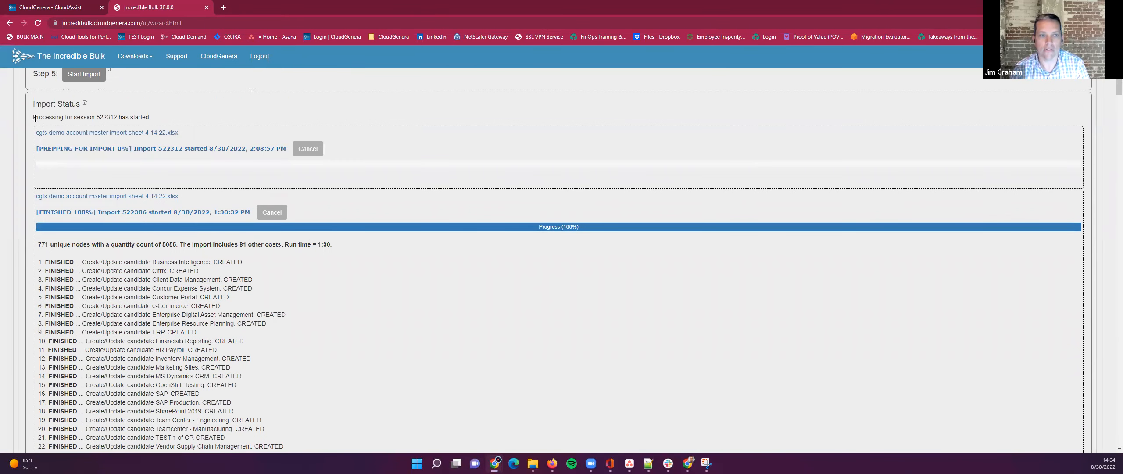
pyautogui.moveTo(34, 117); pyautogui.dragTo(193, 125)
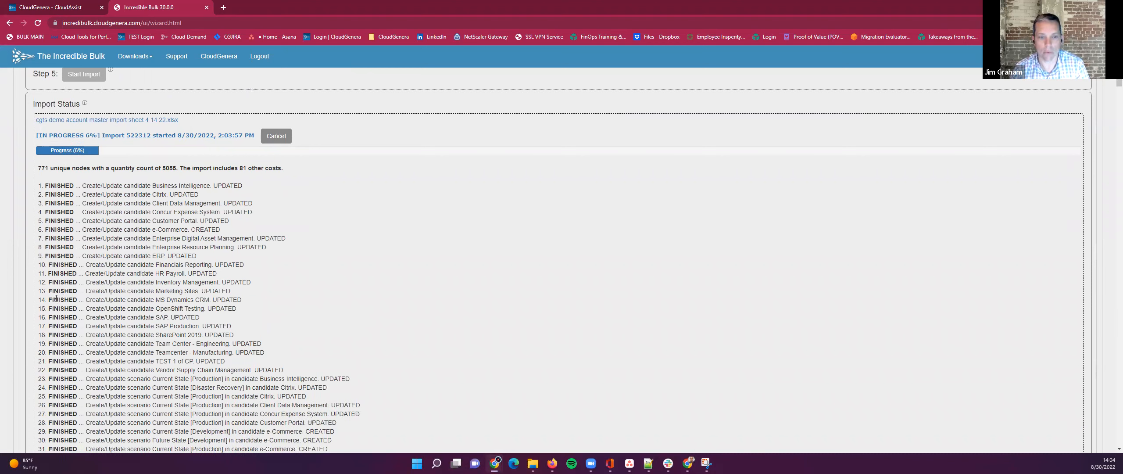
pyautogui.moveTo(55, 291); pyautogui.dragTo(231, 294)
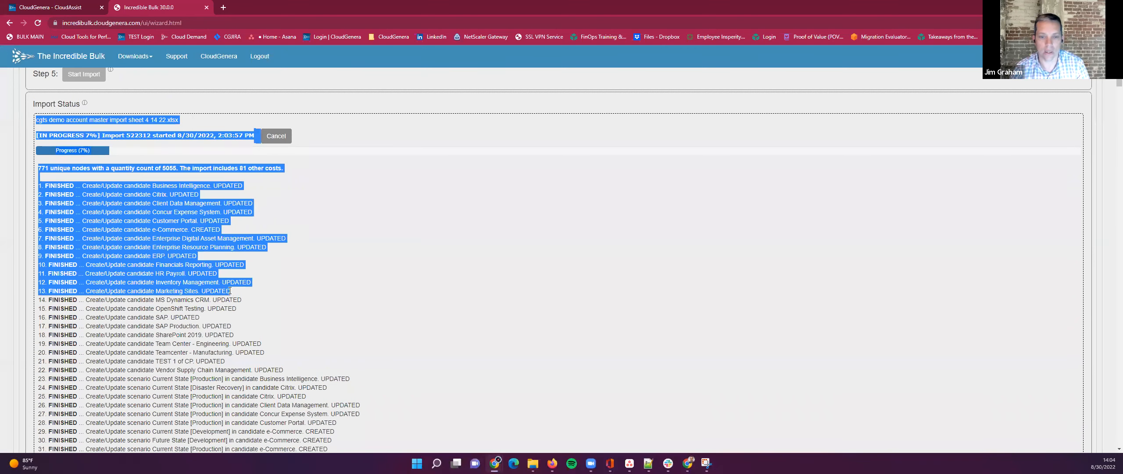
pyautogui.click(112, 294)
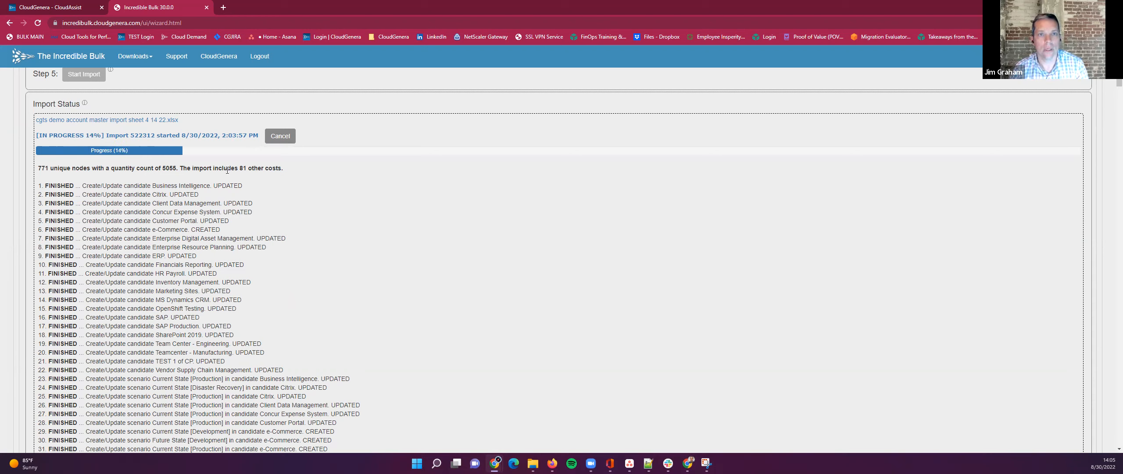
# Fetch the scenarios for a multiple-scenario analysis in the Bulk Analyzer's Cost Admin.
pyautogui.scroll(3, 358, 226)
pyautogui.scroll(2, 358, 225)
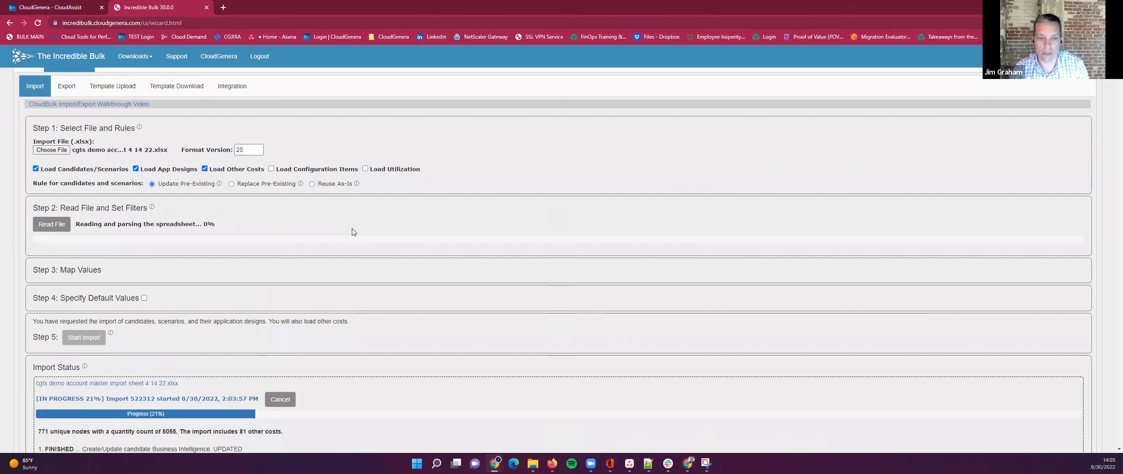
pyautogui.scroll(1, 354, 232)
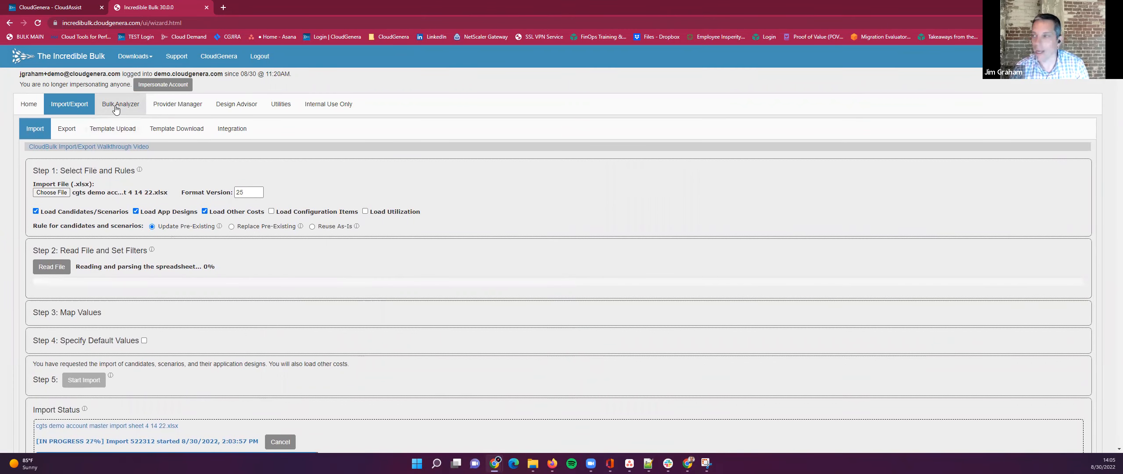
pyautogui.click(115, 107)
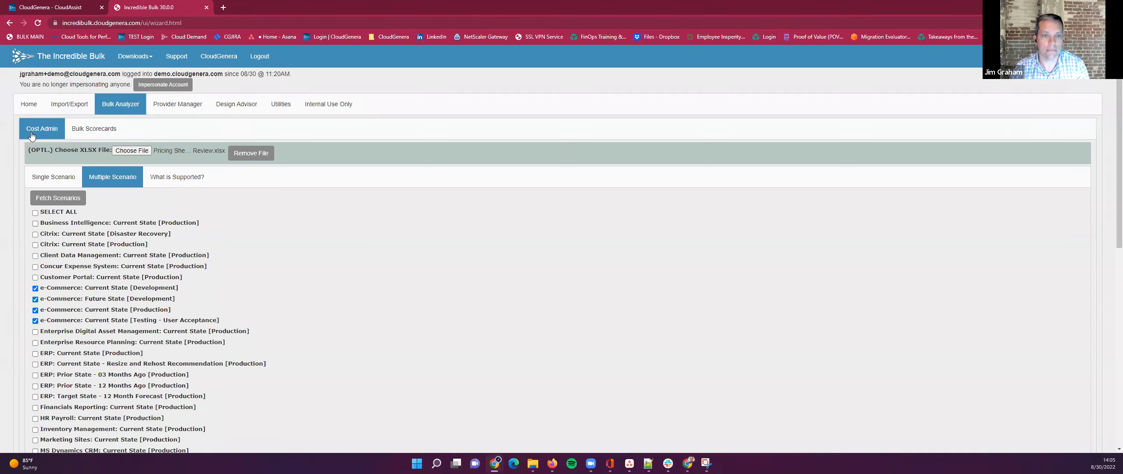
pyautogui.click(112, 181)
pyautogui.click(73, 199)
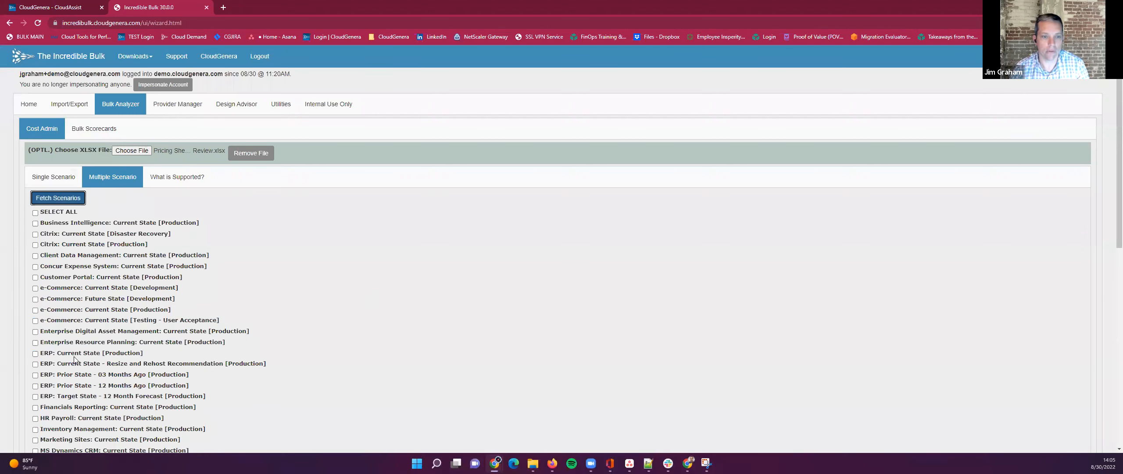
# Select the four e-Commerce scenarios: Current State and Future State for Development, plus Current State for Production and Testing - User Acceptance.
pyautogui.click(35, 289)
pyautogui.click(35, 300)
pyautogui.click(35, 310)
pyautogui.click(35, 321)
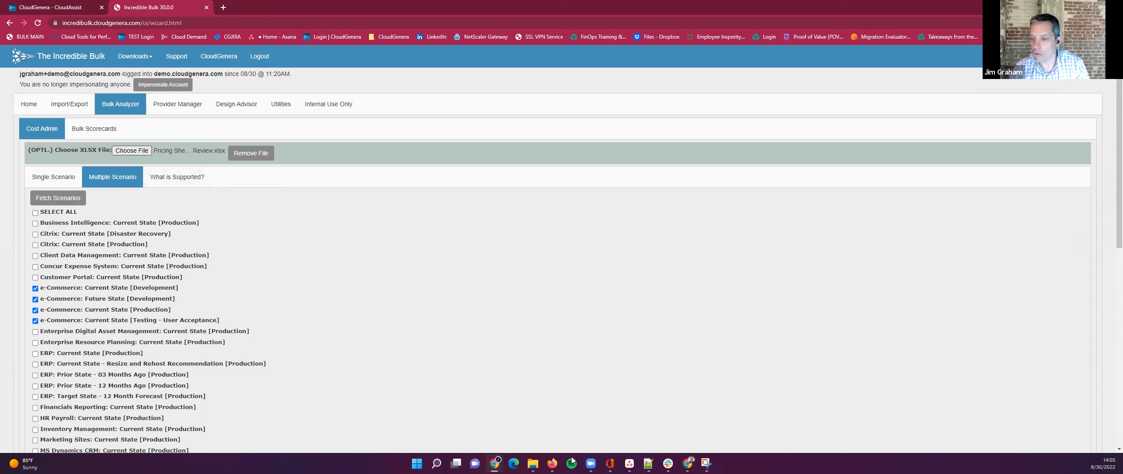
# Open the "Pricing Sheet - V8 April 15 2022 CS Team Review" workbook and select the Unknown row among the storage systems.
pyautogui.click(532, 464)
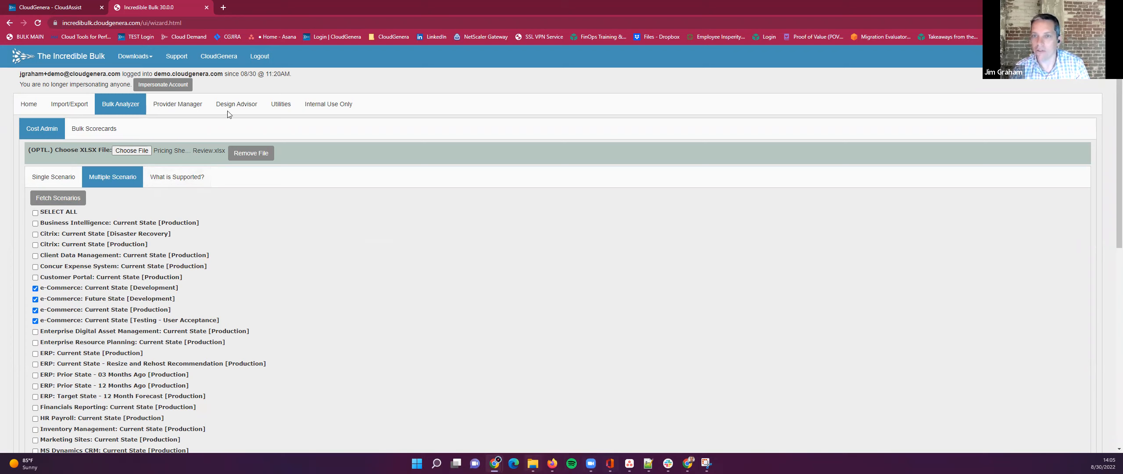
pyautogui.doubleClick(252, 105)
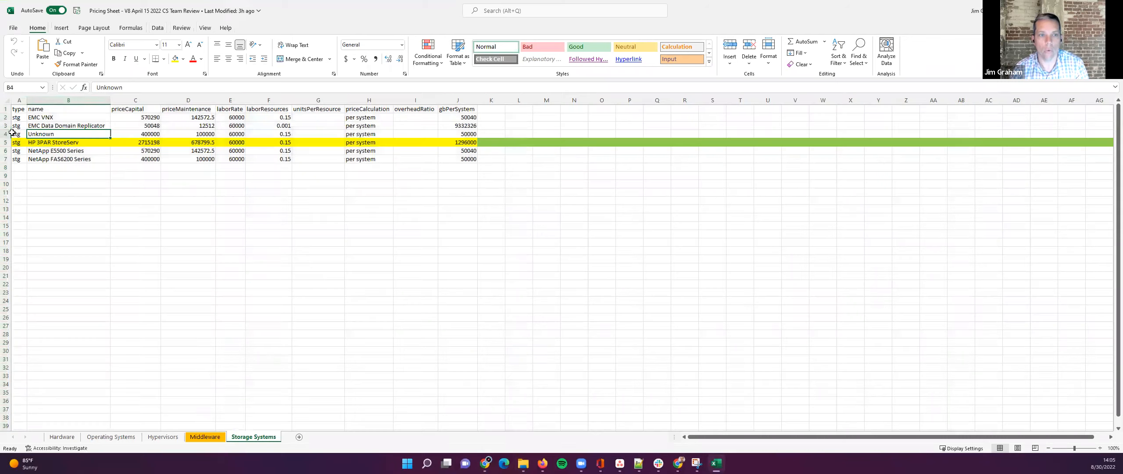
pyautogui.click(7, 133)
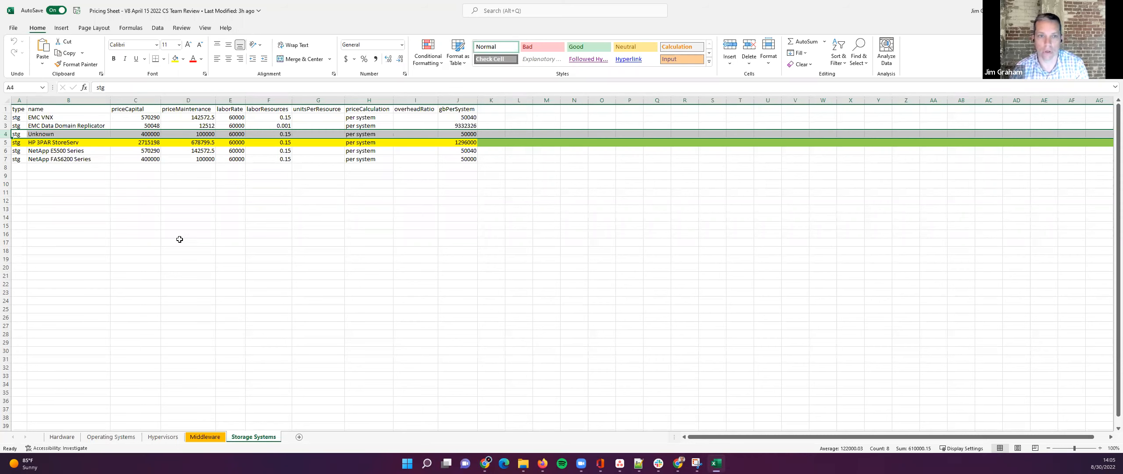
# Look through the whole Middleware price list in the pricing workbook.
pyautogui.click(205, 436)
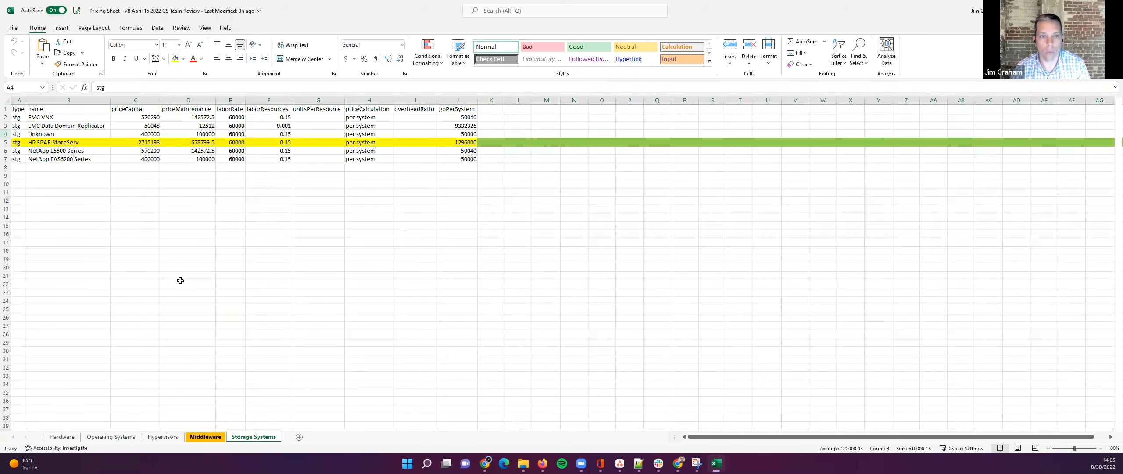
pyautogui.scroll(-7, 149, 295)
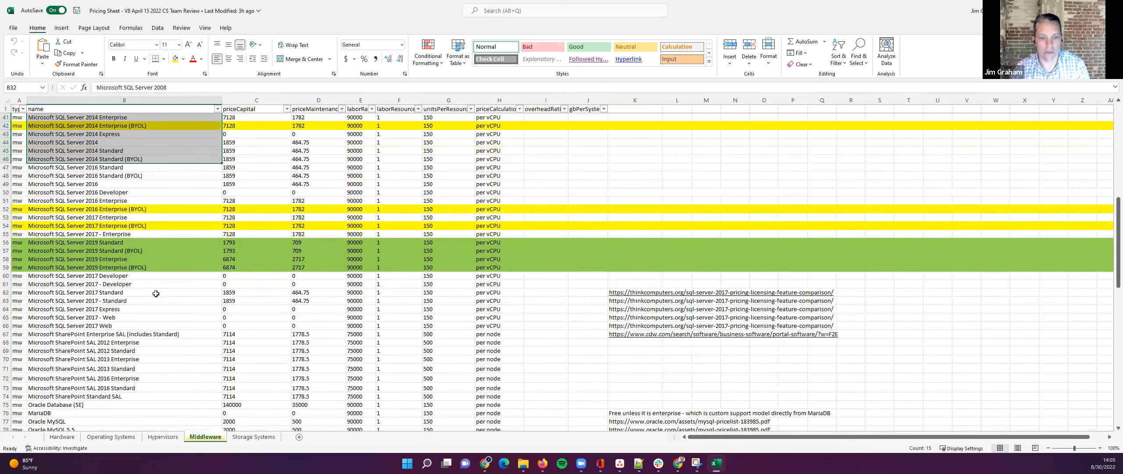
pyautogui.scroll(-18, 158, 292)
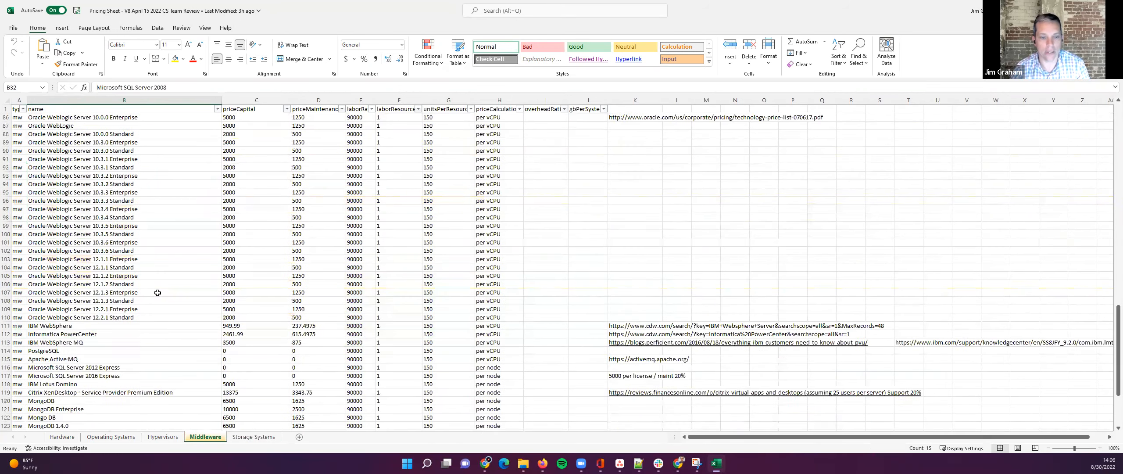
pyautogui.scroll(20, 180, 289)
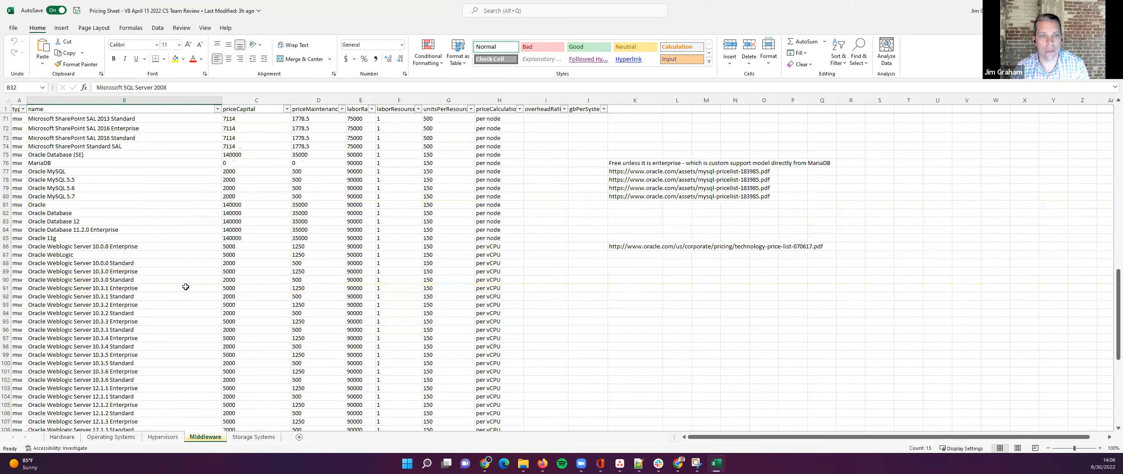
pyautogui.scroll(6, 186, 283)
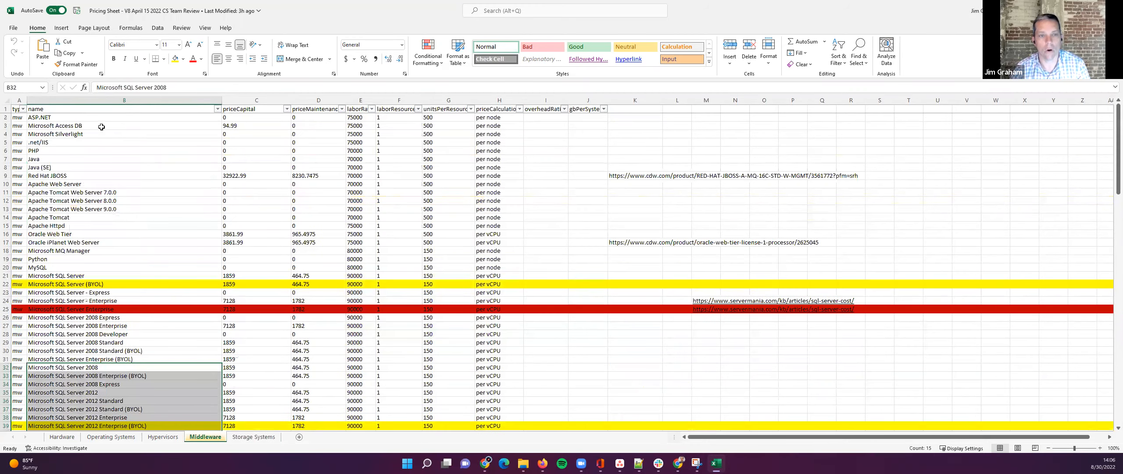
# Examine the capital price and labor rate columns at the start of the Middleware price list.
pyautogui.hotkey('ctrl', 'Home')
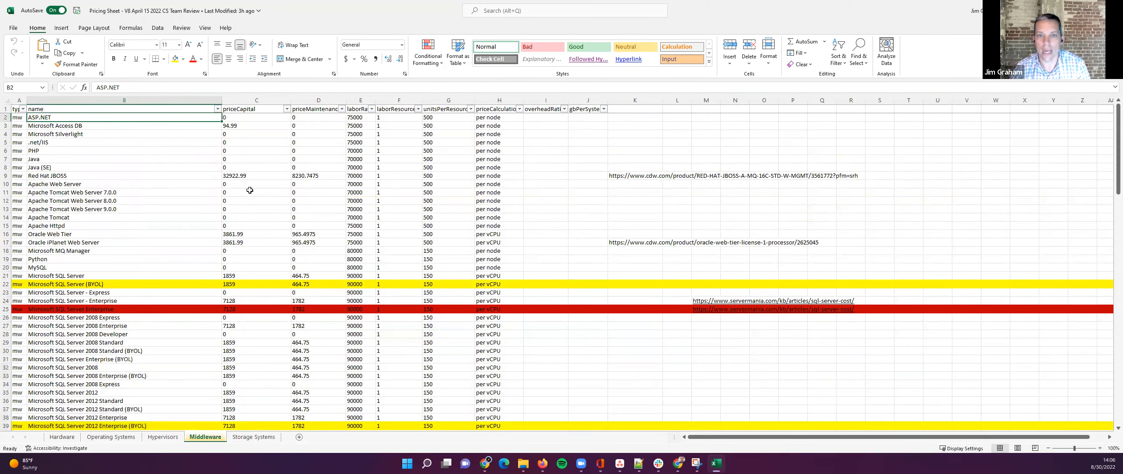
pyautogui.click(243, 119)
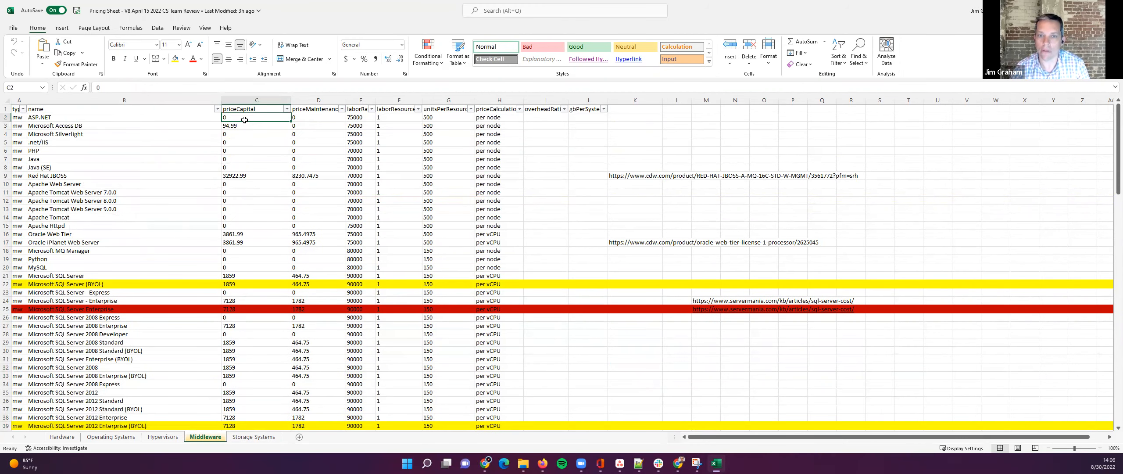
pyautogui.click(352, 117)
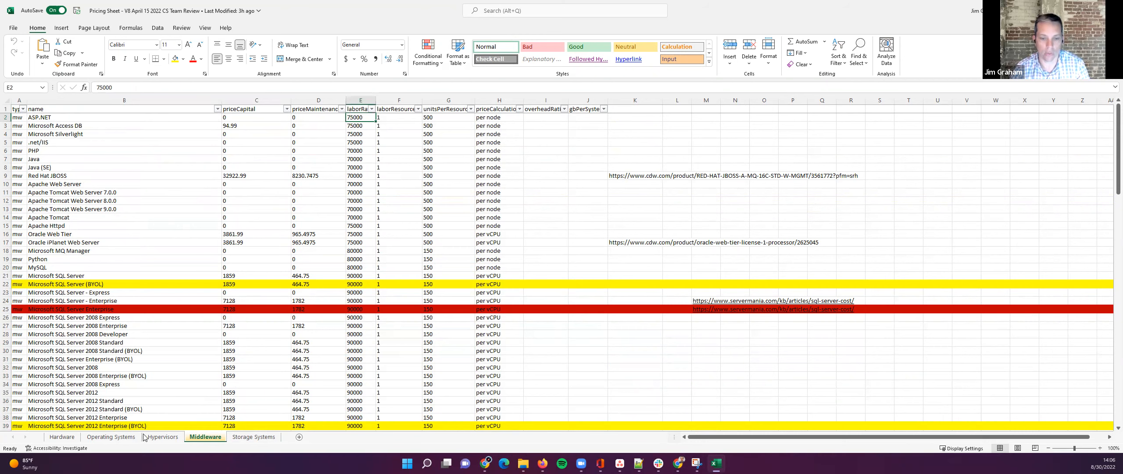
# Look through the Hypervisors, Operating Systems and Hardware price lists in the pricing workbook.
pyautogui.click(163, 436)
pyautogui.moveTo(58, 117); pyautogui.dragTo(62, 142)
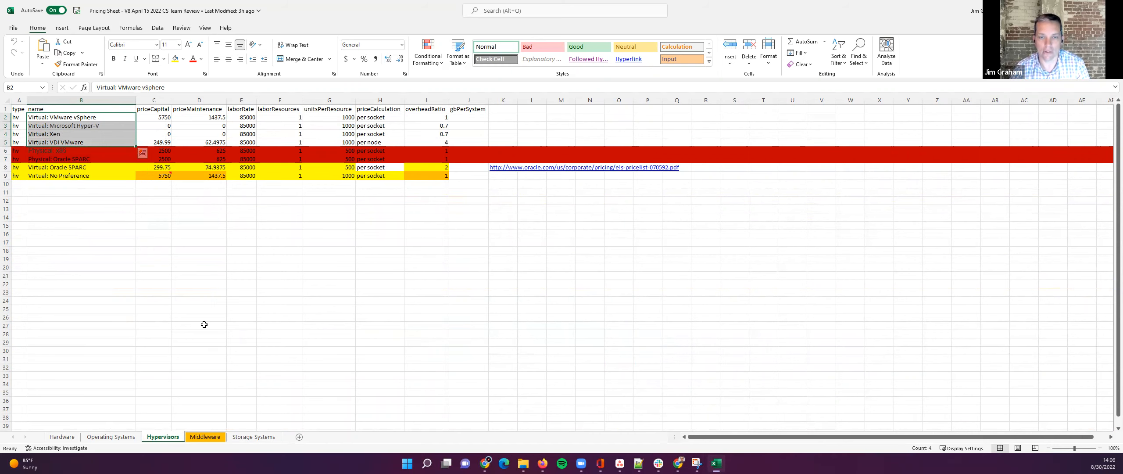
pyautogui.click(111, 436)
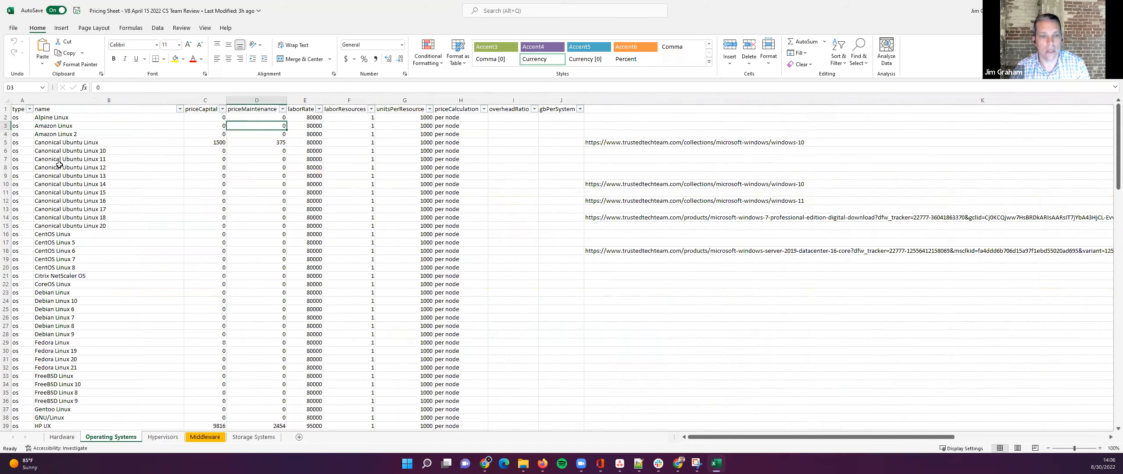
pyautogui.moveTo(435, 453); pyautogui.dragTo(446, 434)
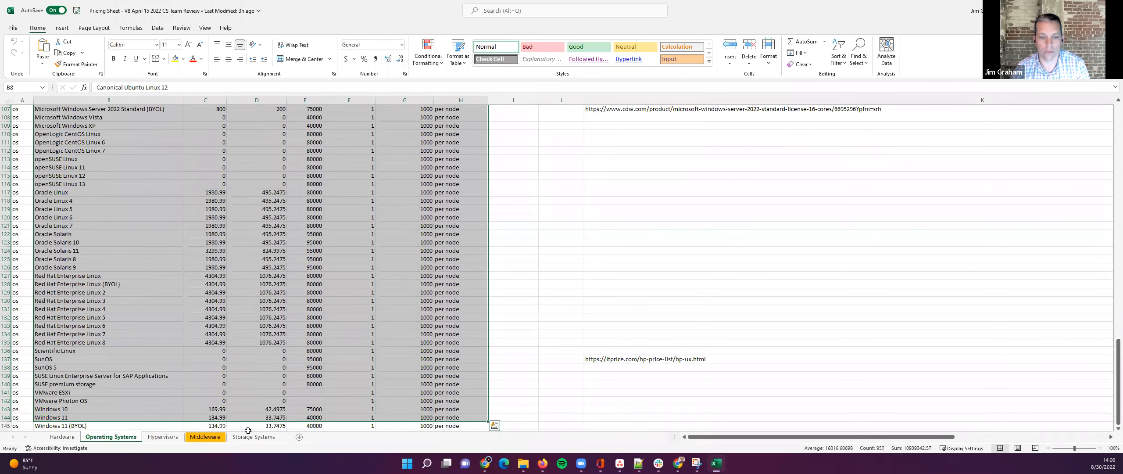
pyautogui.click(61, 436)
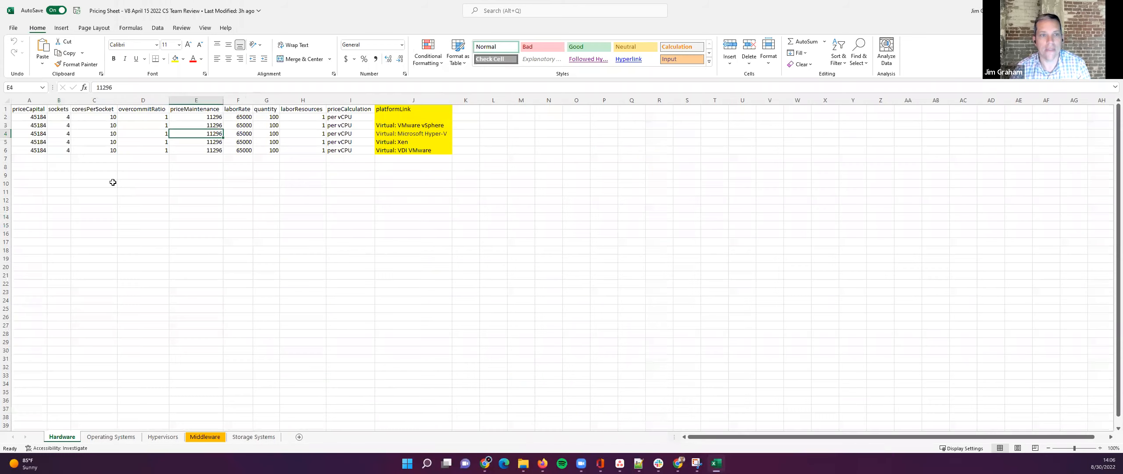
pyautogui.moveTo(27, 117); pyautogui.dragTo(374, 134)
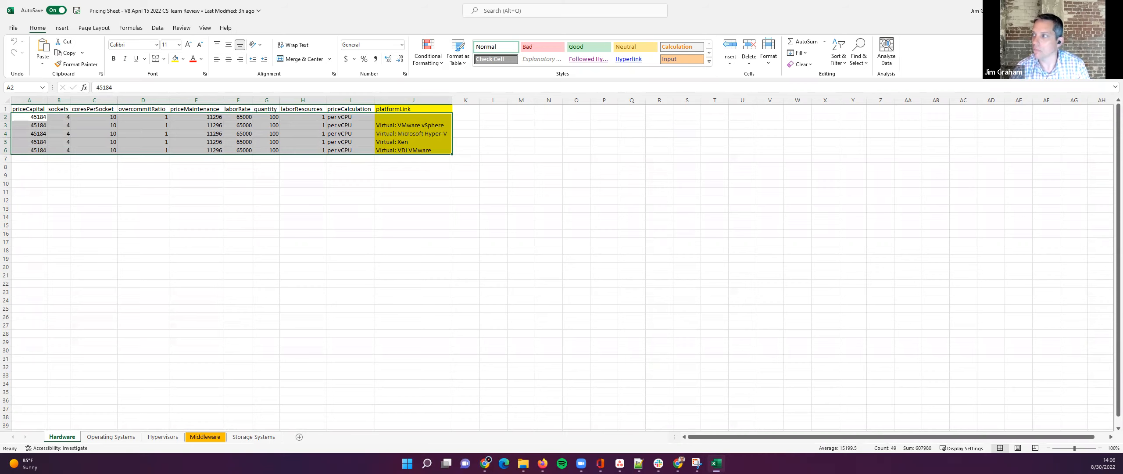
# Close the pricing workbook and choose "Pricing Sheet - V8 April 15 2022 CS Team Review" as the Cost Admin's XLSX file.
pyautogui.click(1113, 8)
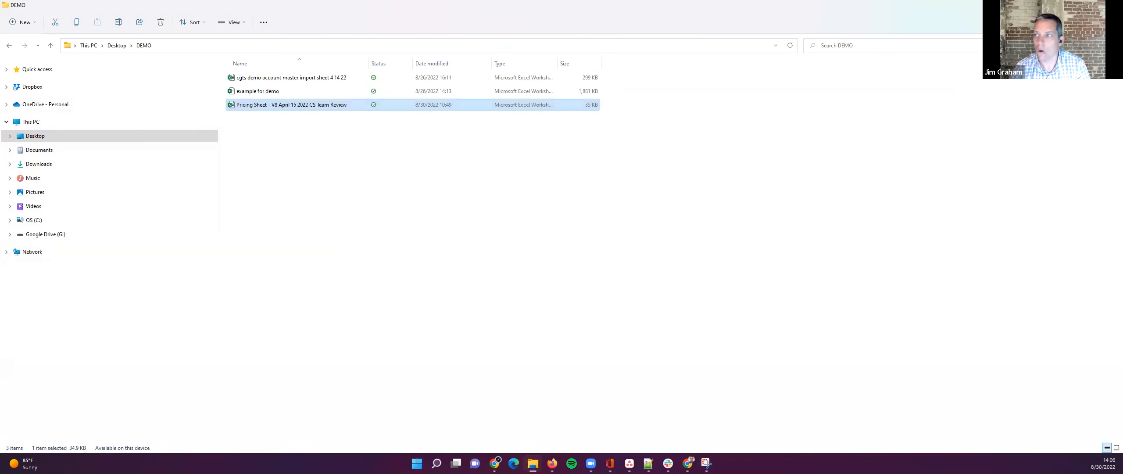
pyautogui.click(1073, 6)
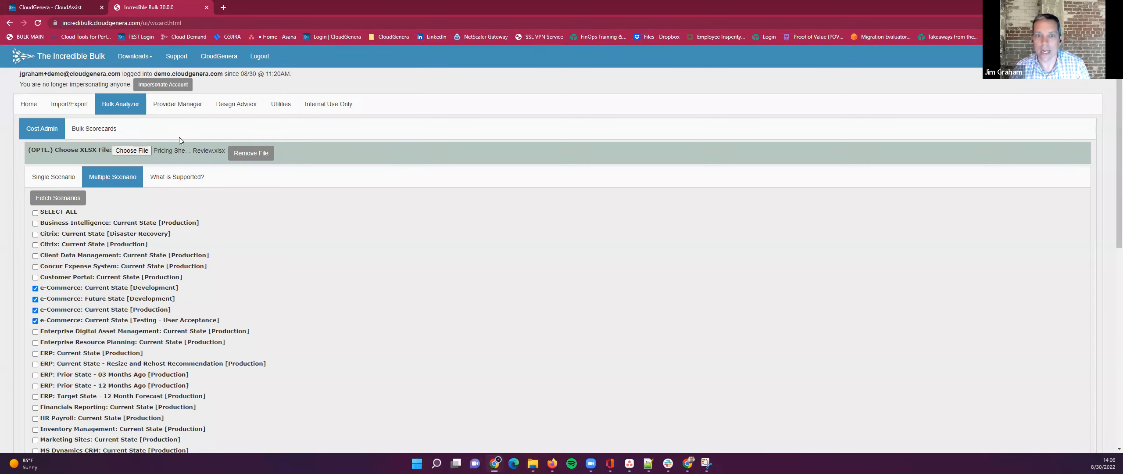
pyautogui.click(134, 151)
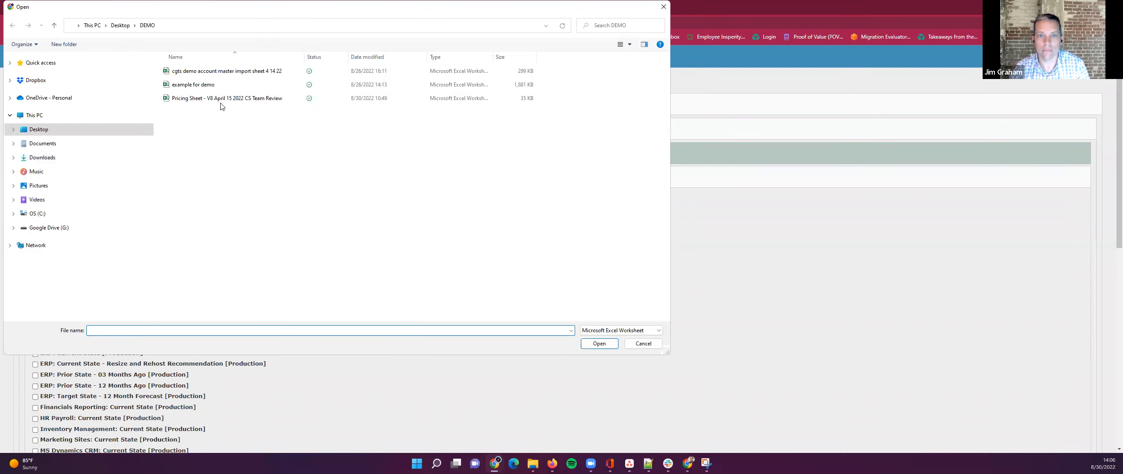
pyautogui.click(223, 101)
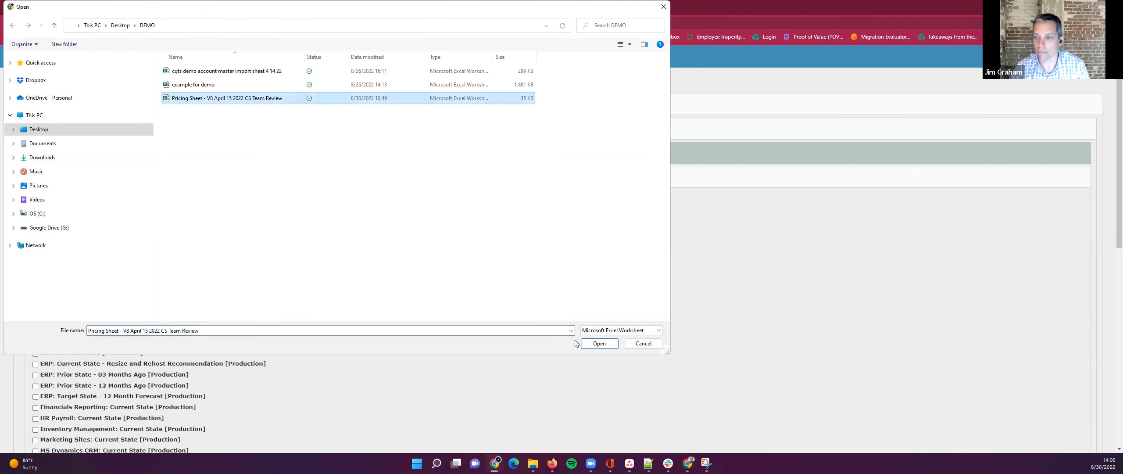
pyautogui.click(599, 343)
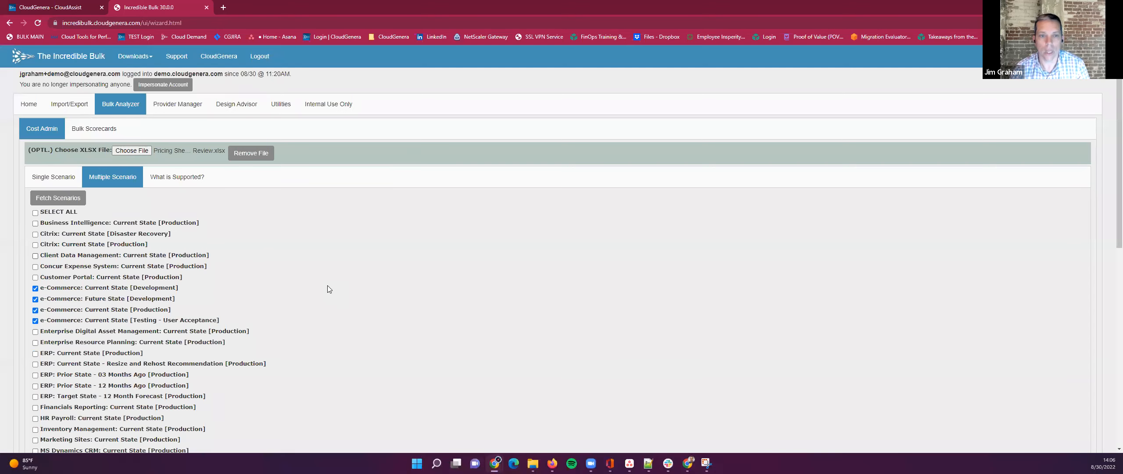
# Reset the costs of the four selected e-Commerce scenarios to 0 and bulk update them from the pricing sheet.
pyautogui.scroll(-10, 329, 289)
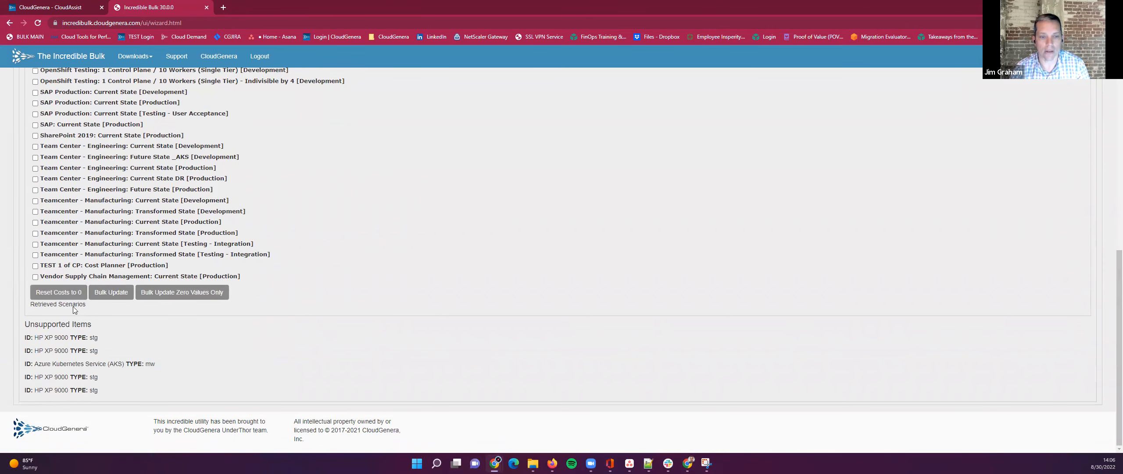
pyautogui.click(59, 292)
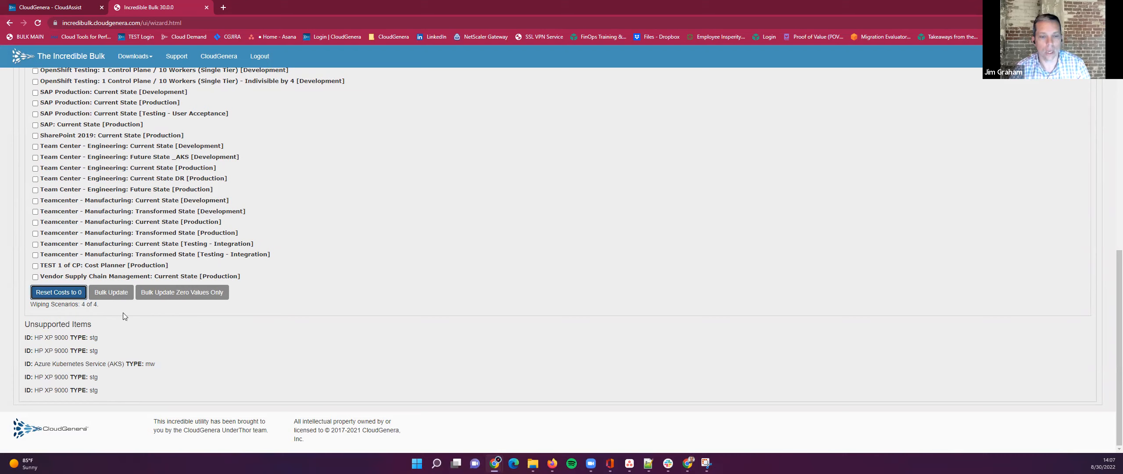
pyautogui.click(118, 295)
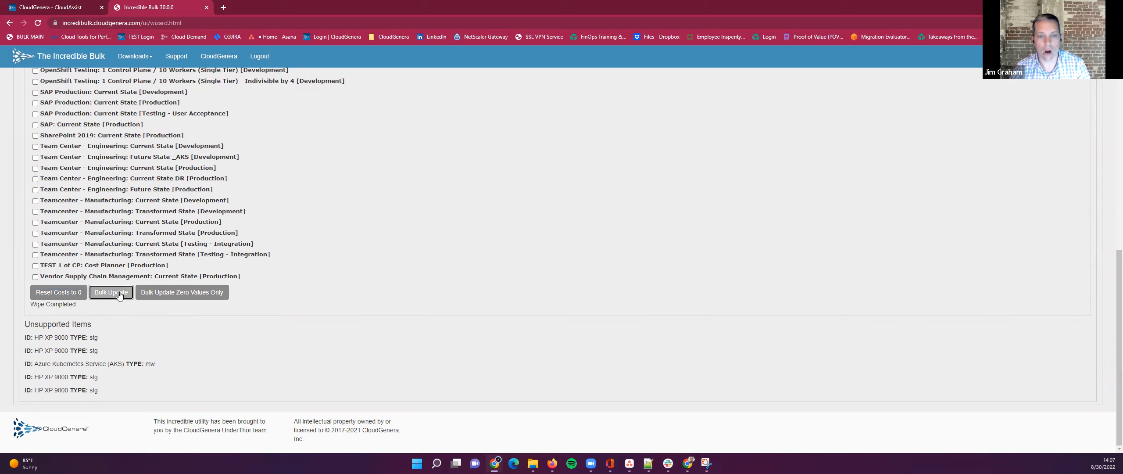
pyautogui.click(119, 295)
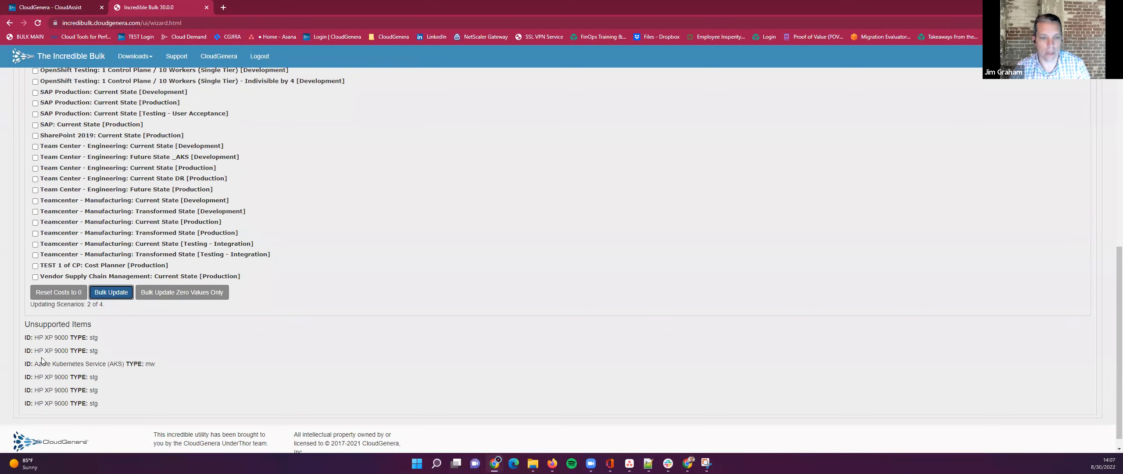
pyautogui.moveTo(23, 337); pyautogui.dragTo(97, 350)
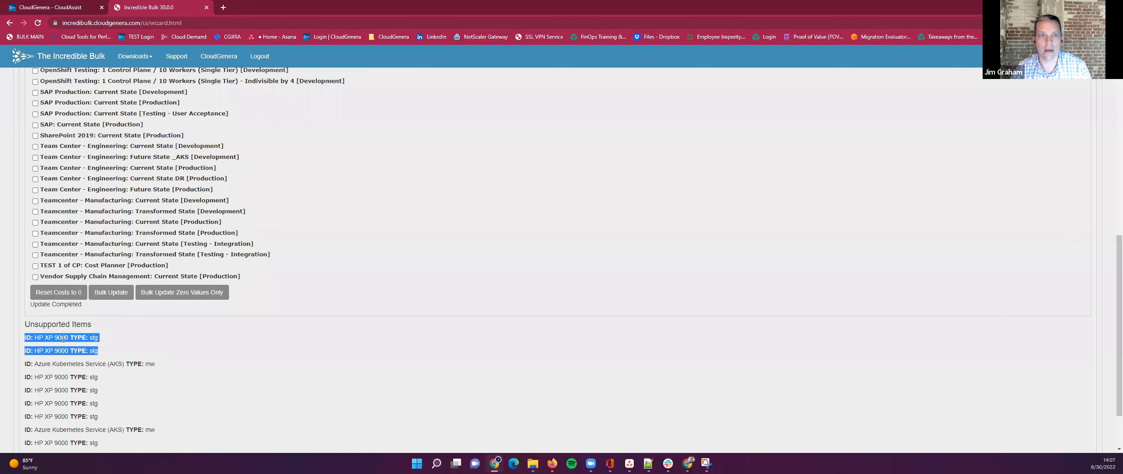
# Switch to CloudAssist, reload it and open the Current State scenario of the e-Commerce candidate's Production environment.
pyautogui.click(79, 8)
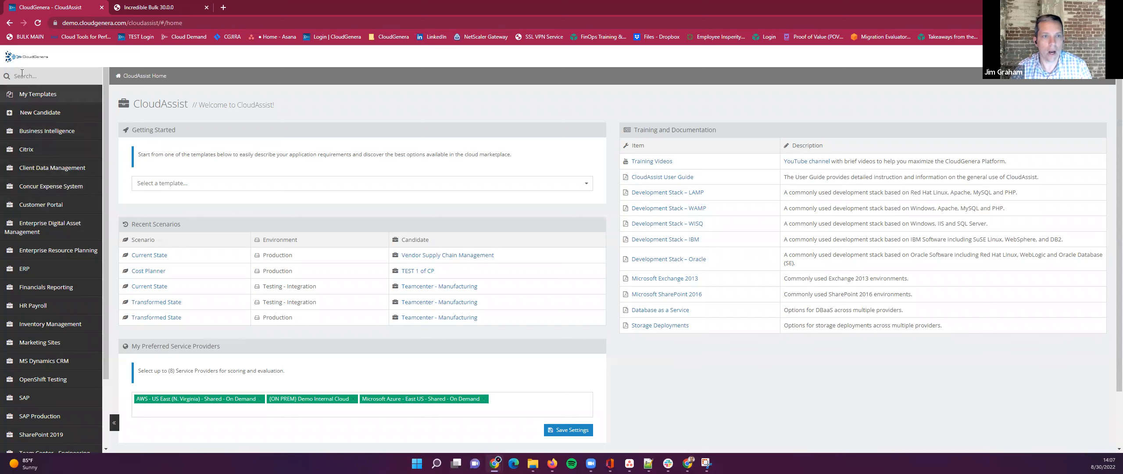
pyautogui.click(37, 24)
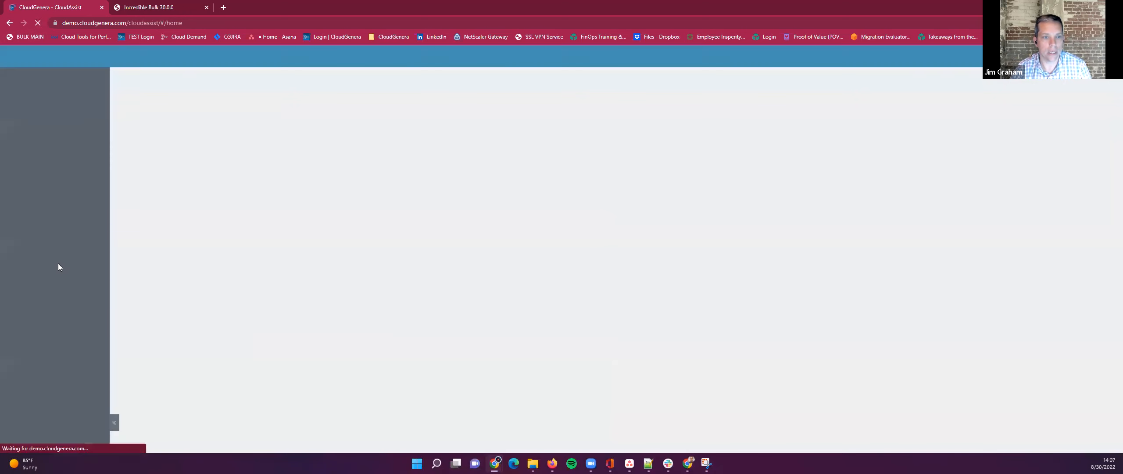
pyautogui.click(65, 223)
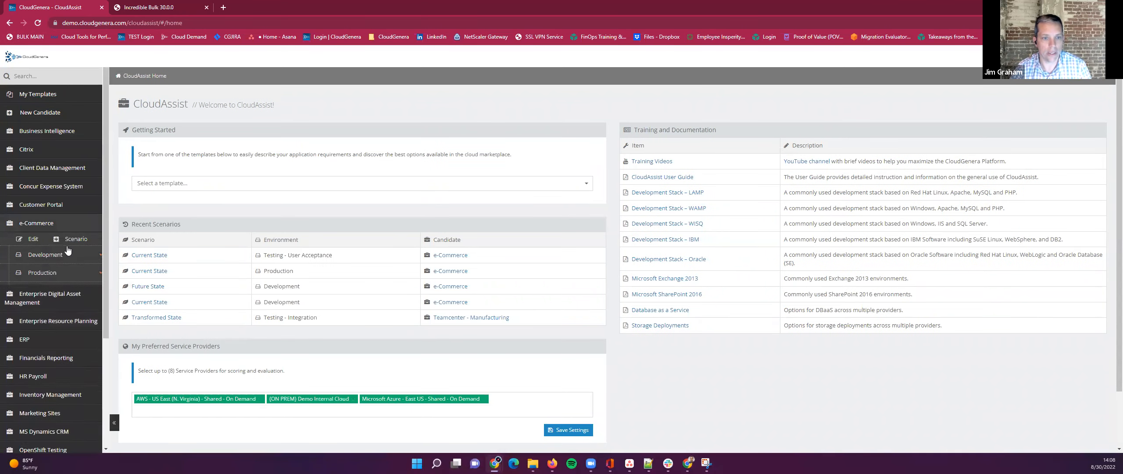
pyautogui.click(65, 272)
pyautogui.click(65, 290)
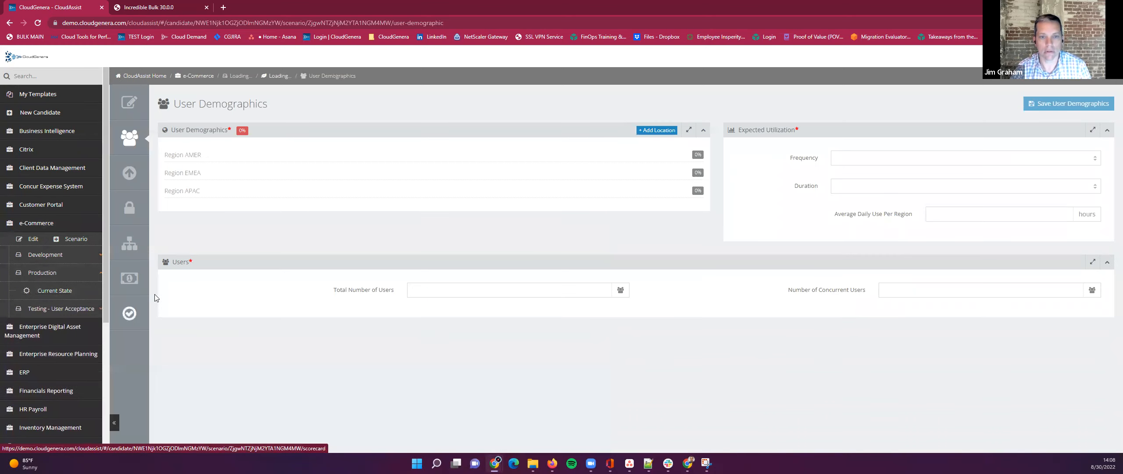
# Check the operating system and middleware costs of compute node USPNHNA13 in the application design's Data tier.
pyautogui.click(129, 173)
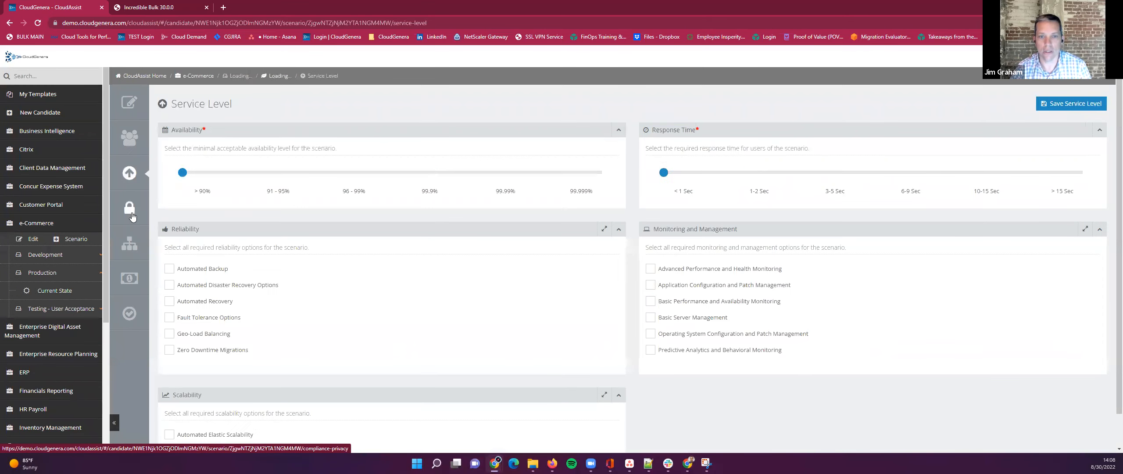
pyautogui.click(131, 212)
pyautogui.click(130, 244)
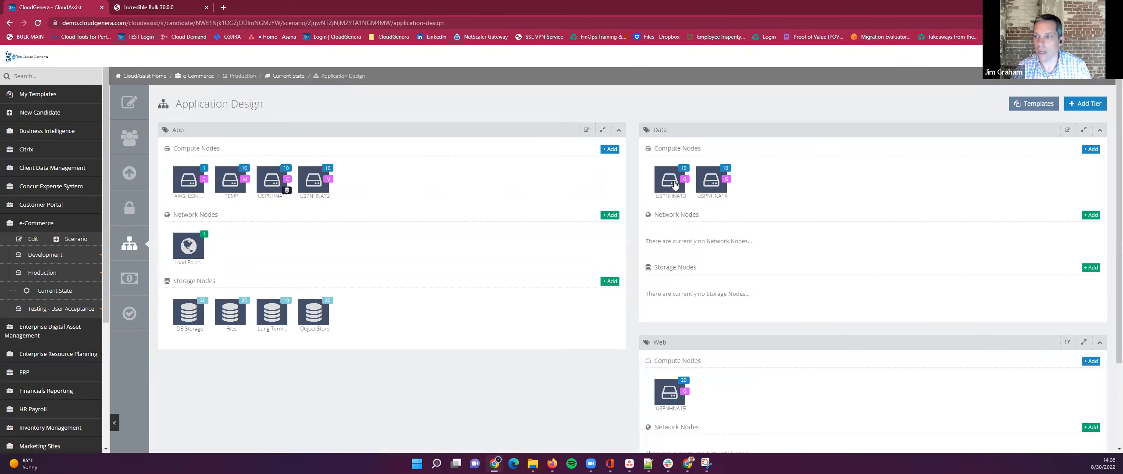
pyautogui.click(674, 185)
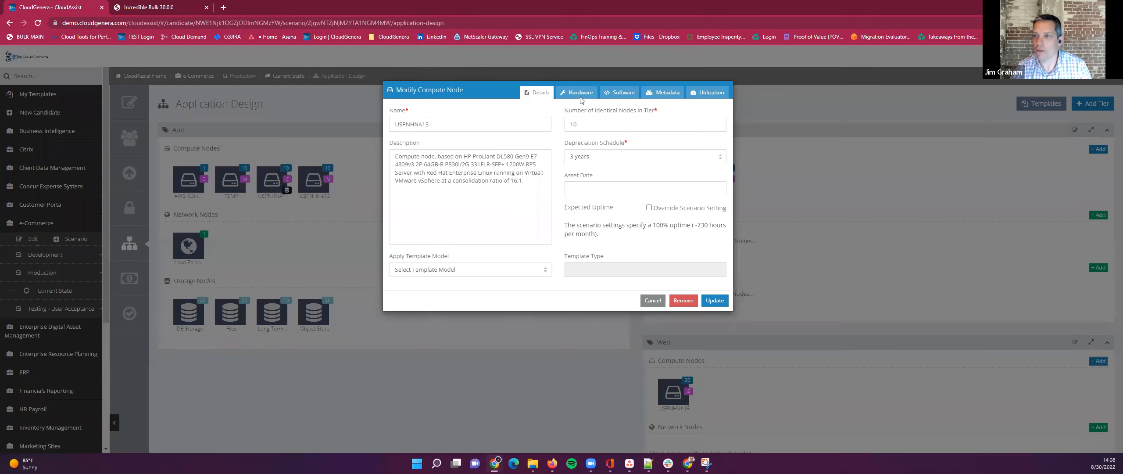
pyautogui.click(578, 93)
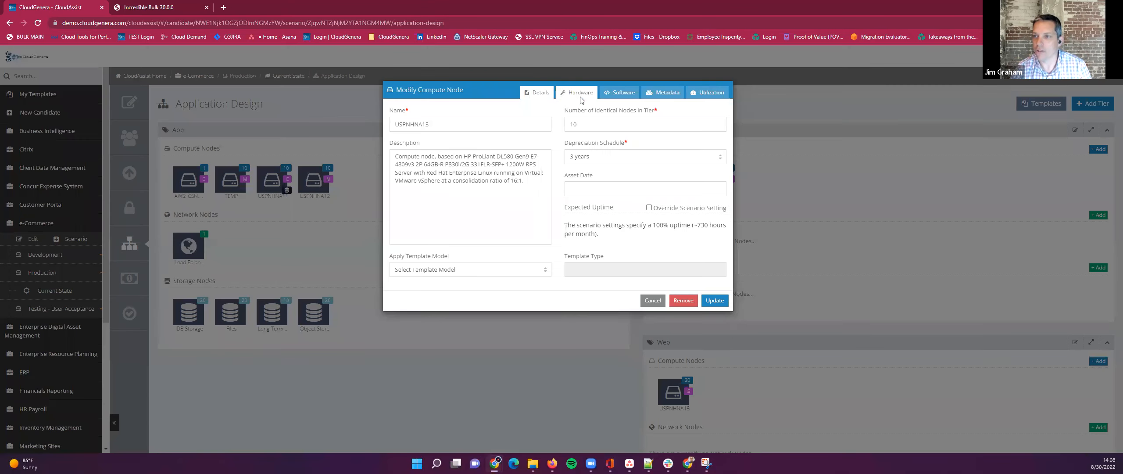
pyautogui.click(625, 95)
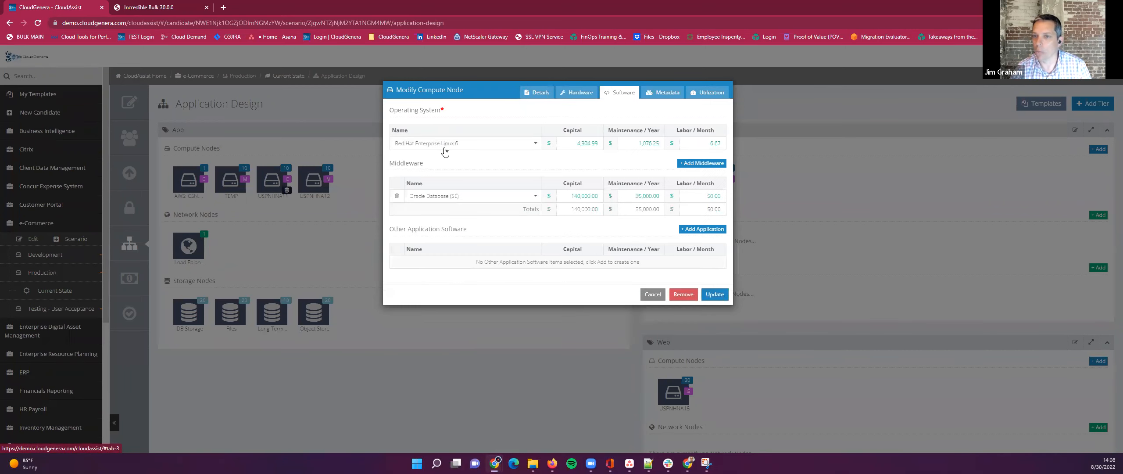
pyautogui.click(651, 295)
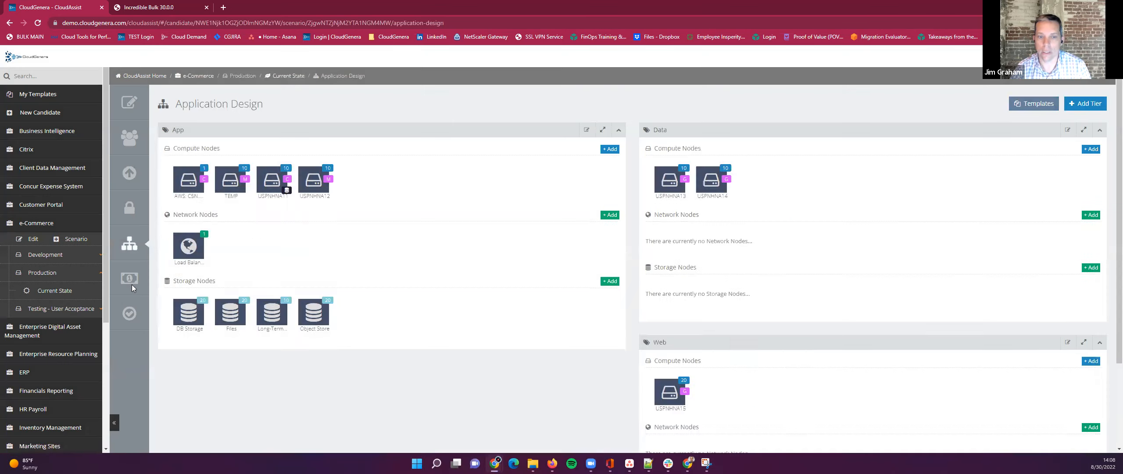
# Review the scenario's cost summary, including its other operating costs.
pyautogui.click(132, 284)
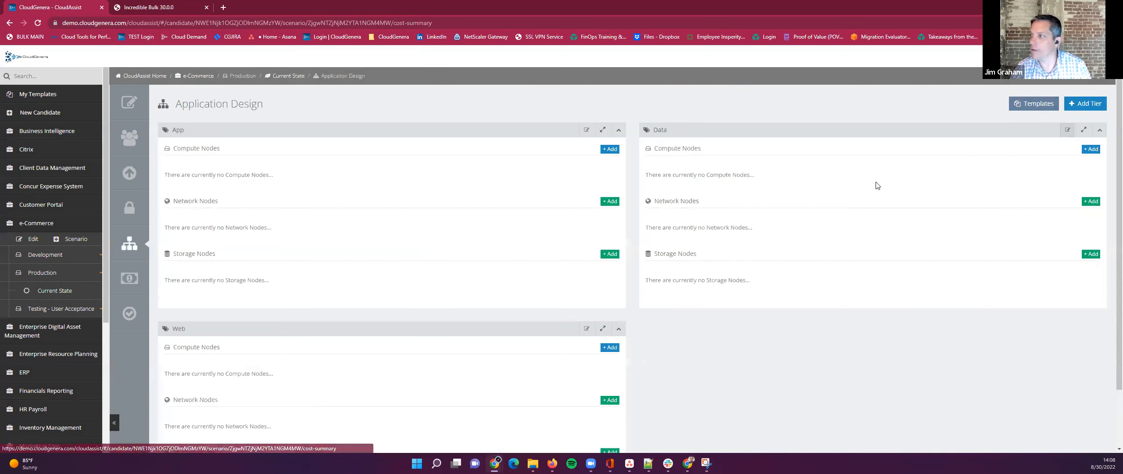
pyautogui.moveTo(219, 244); pyautogui.dragTo(716, 285)
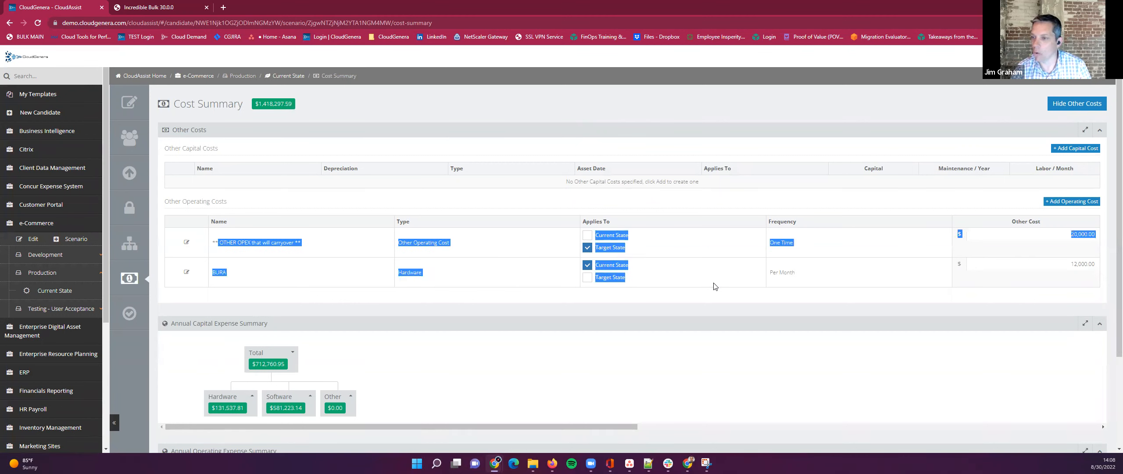
pyautogui.click(574, 335)
# Generate the scorecard for the e-Commerce Production Current State scenario.
pyautogui.click(121, 325)
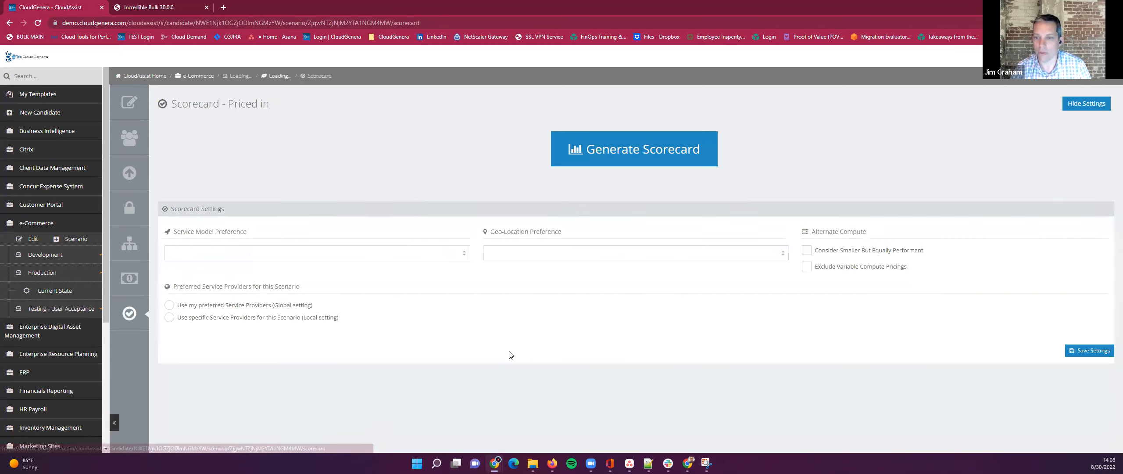
pyautogui.click(621, 150)
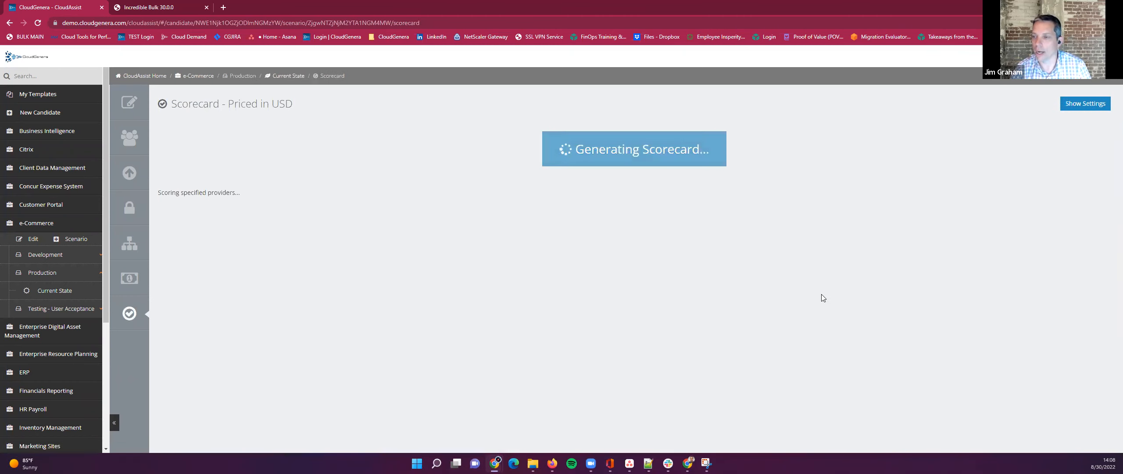